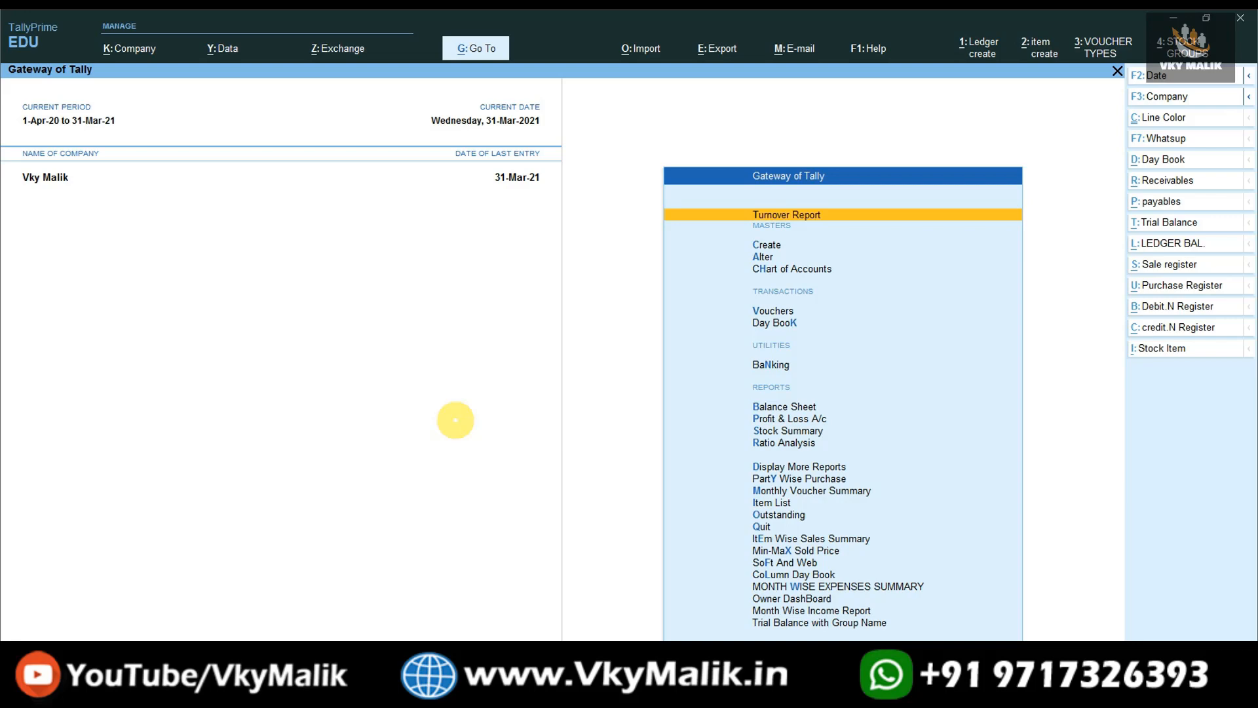
Copy the full path of Auto Payment TDL File.txt from its Properties Security tab.
left_click(1254, 695)
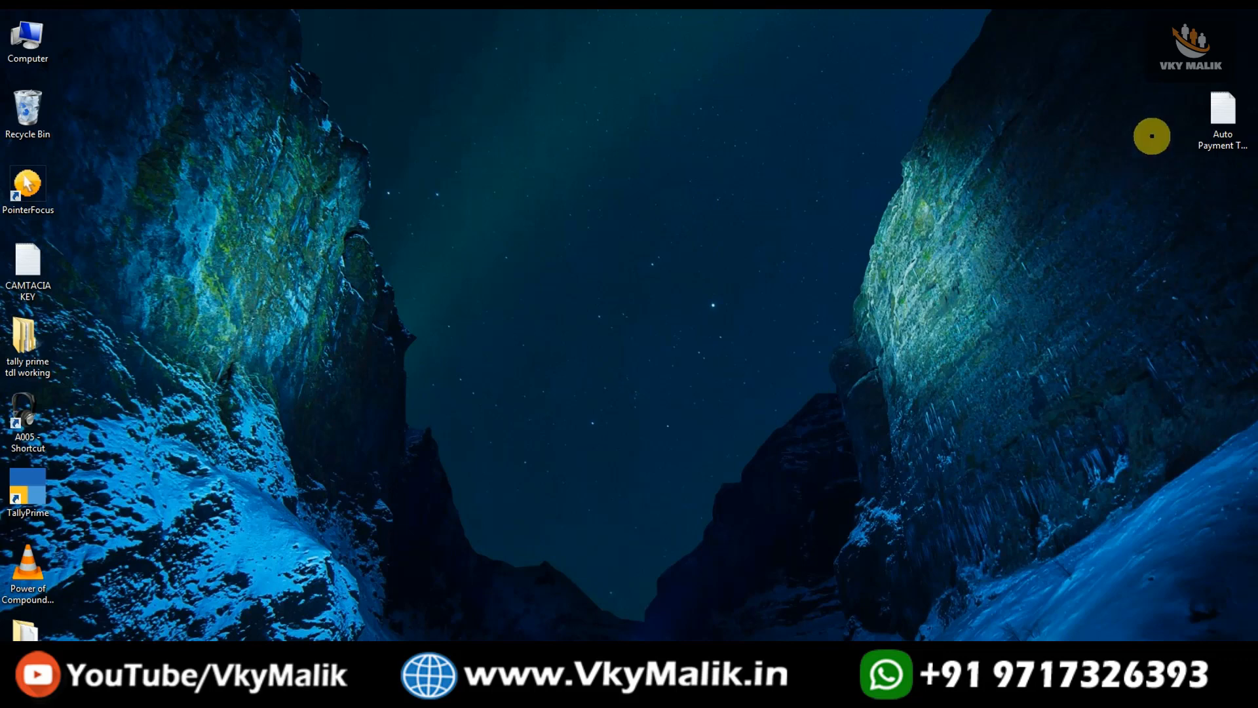
left_click(1217, 107)
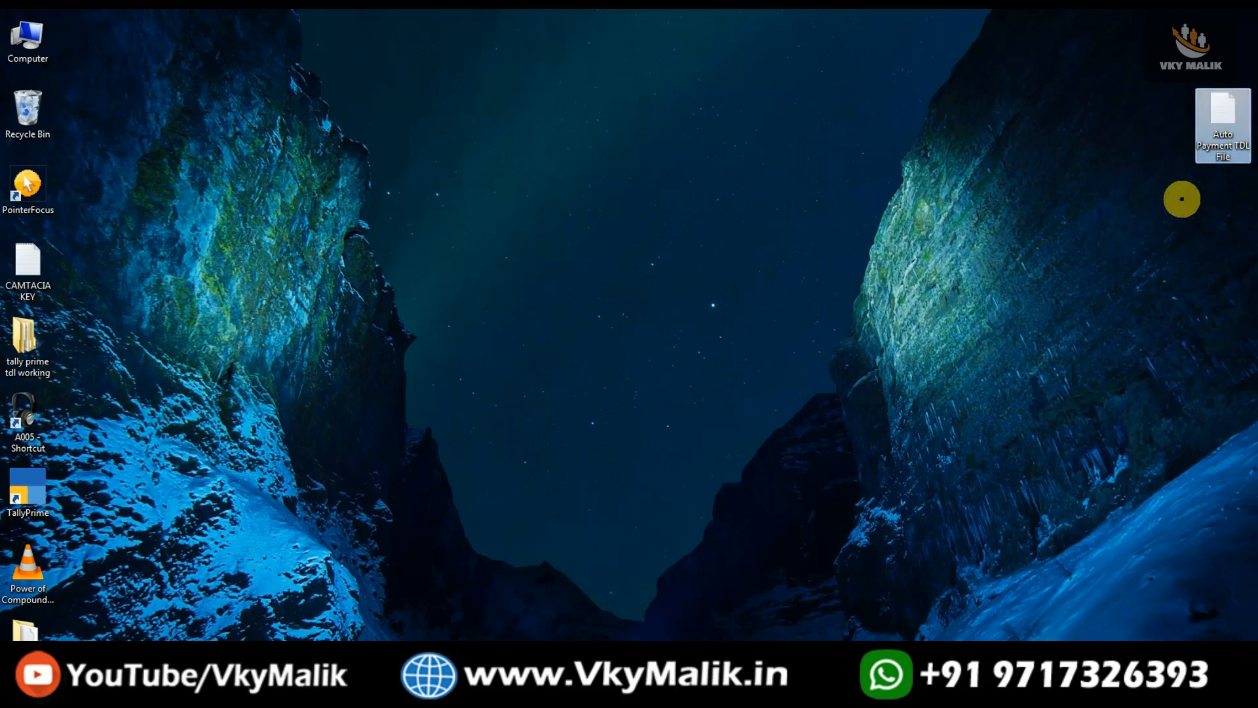
right_click(1220, 115)
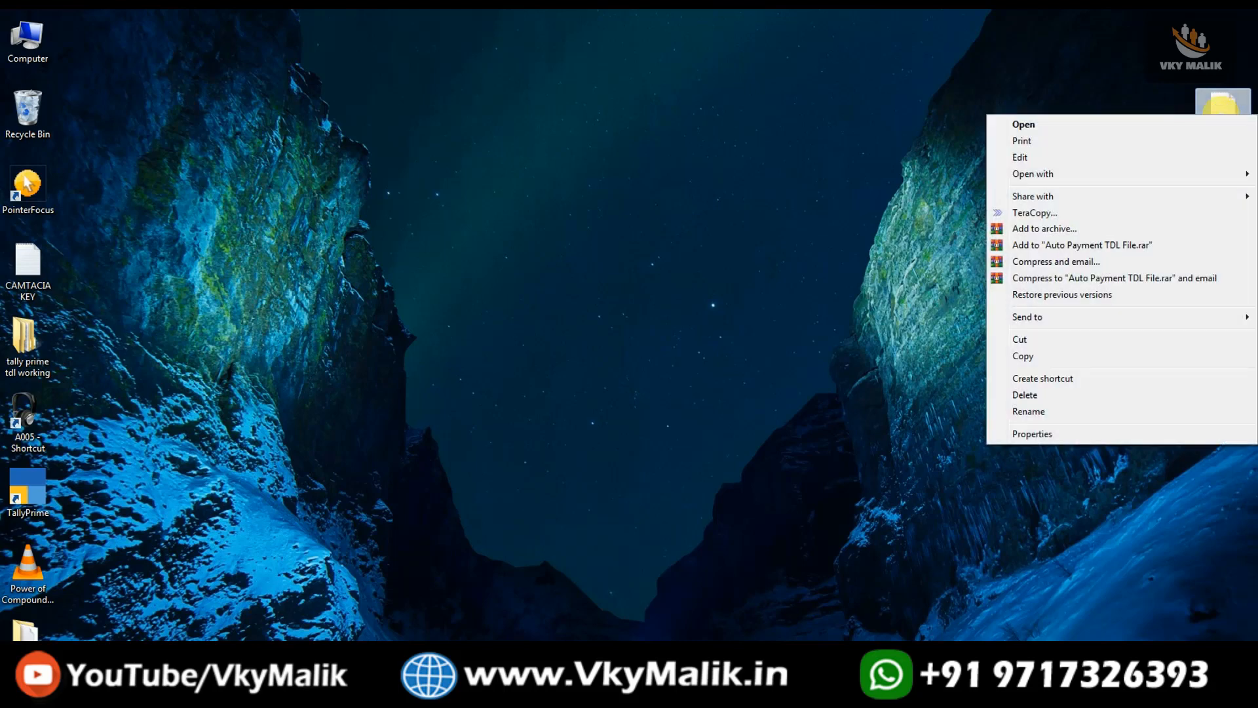
left_click(1033, 434)
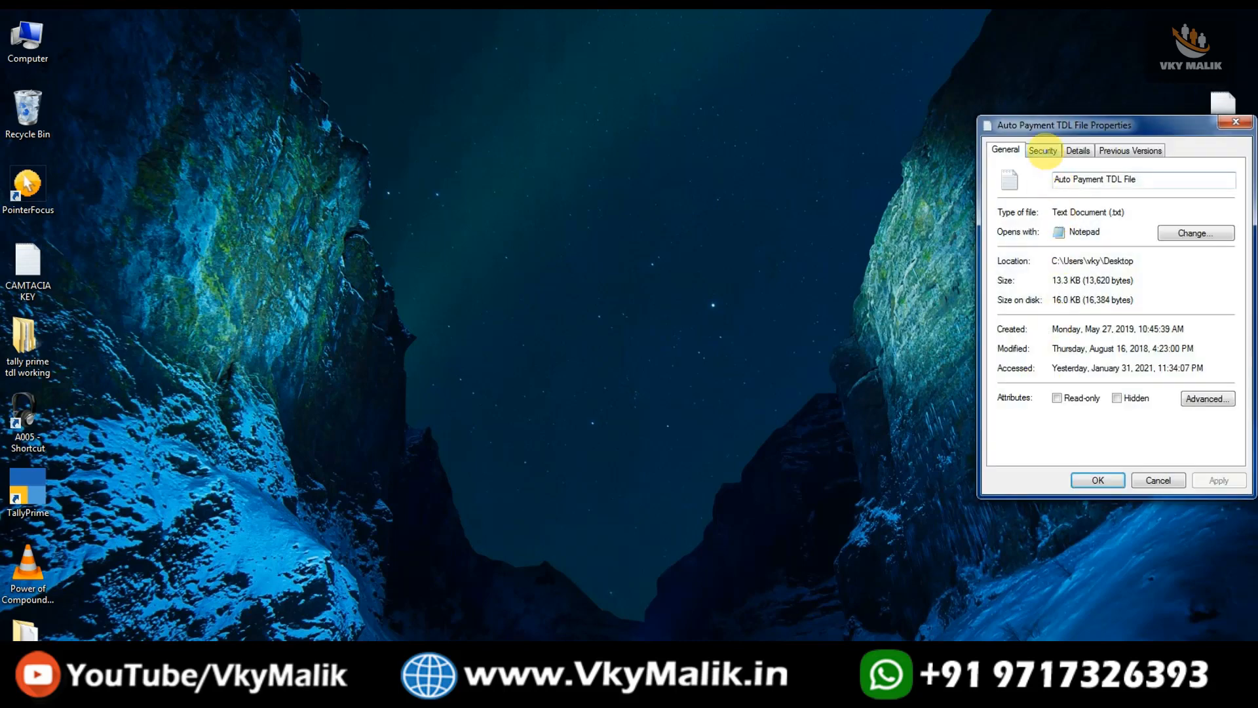
left_click(1042, 150)
left_click_drag(1057, 171, 1240, 172)
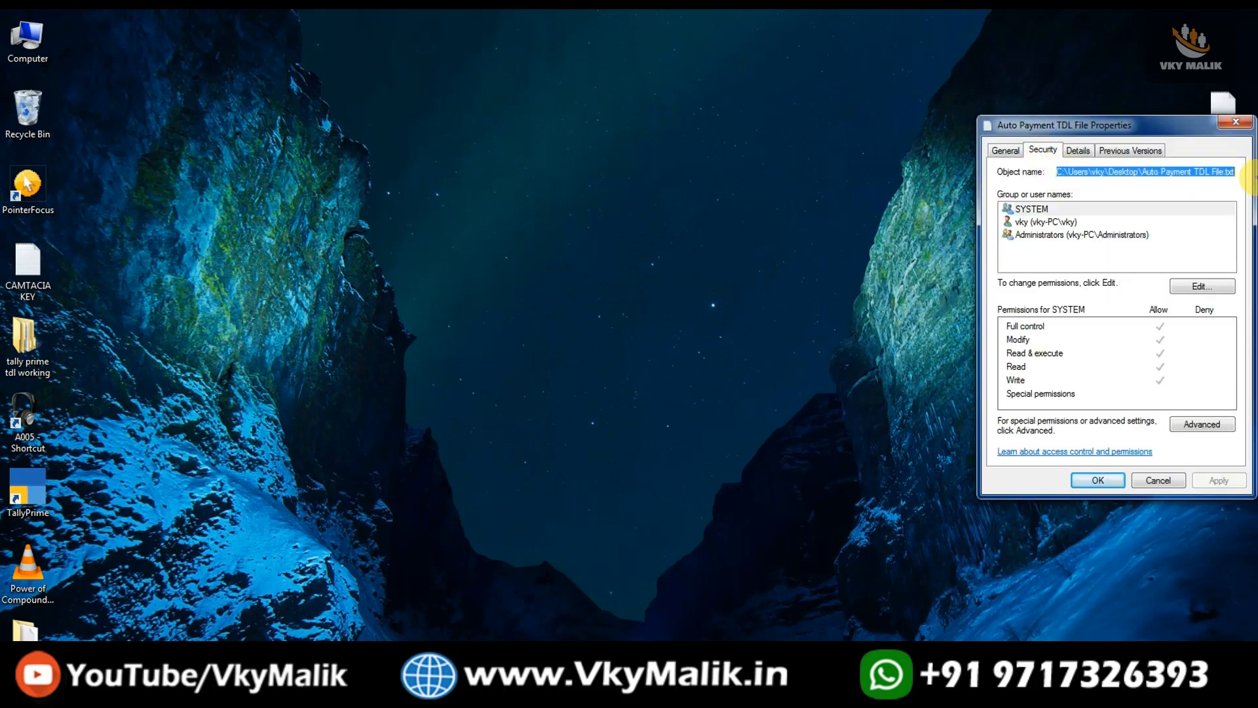
right_click(1180, 172)
left_click(1122, 207)
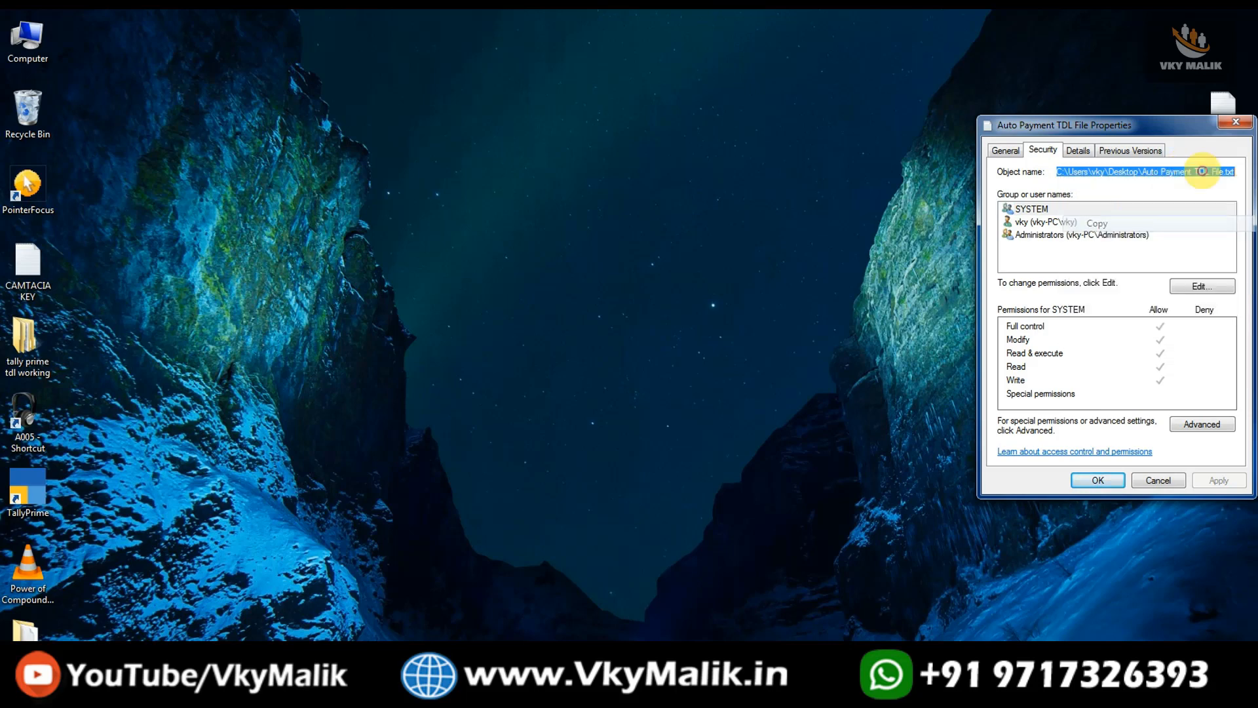
left_click(1236, 122)
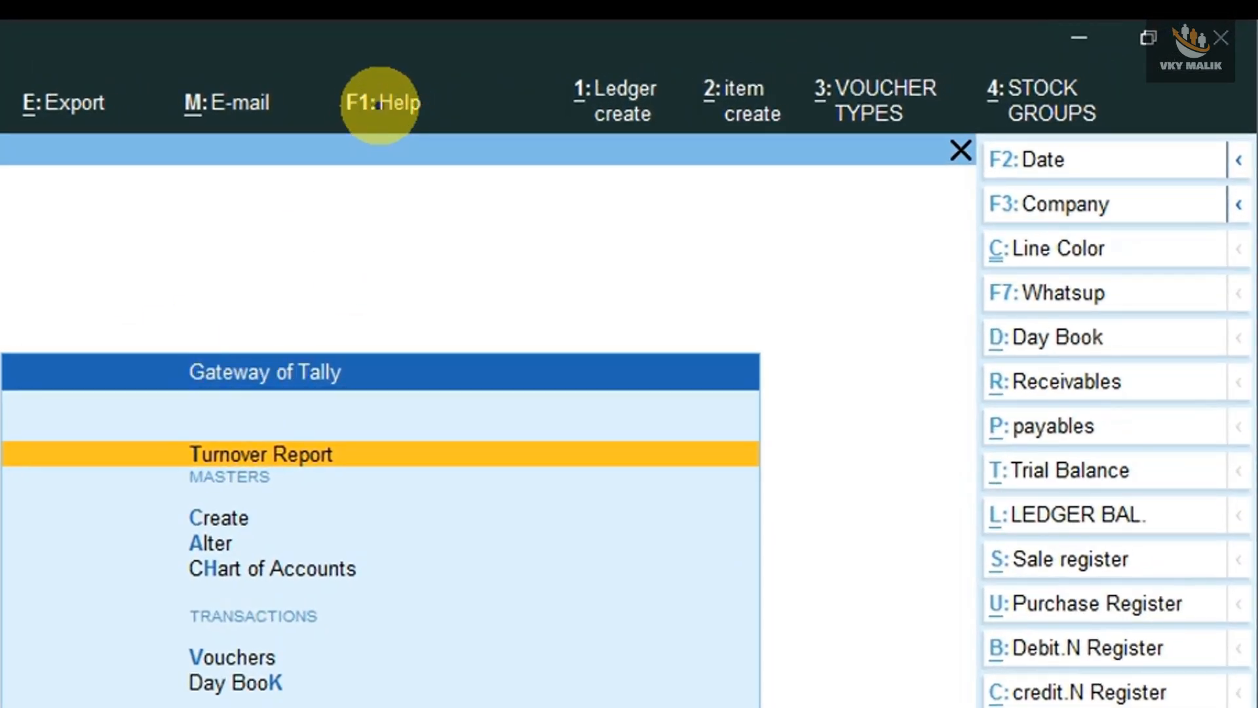
Open TDLs & AddOns from the F1 Help menu to list locally configured TDLs.
left_click(380, 103)
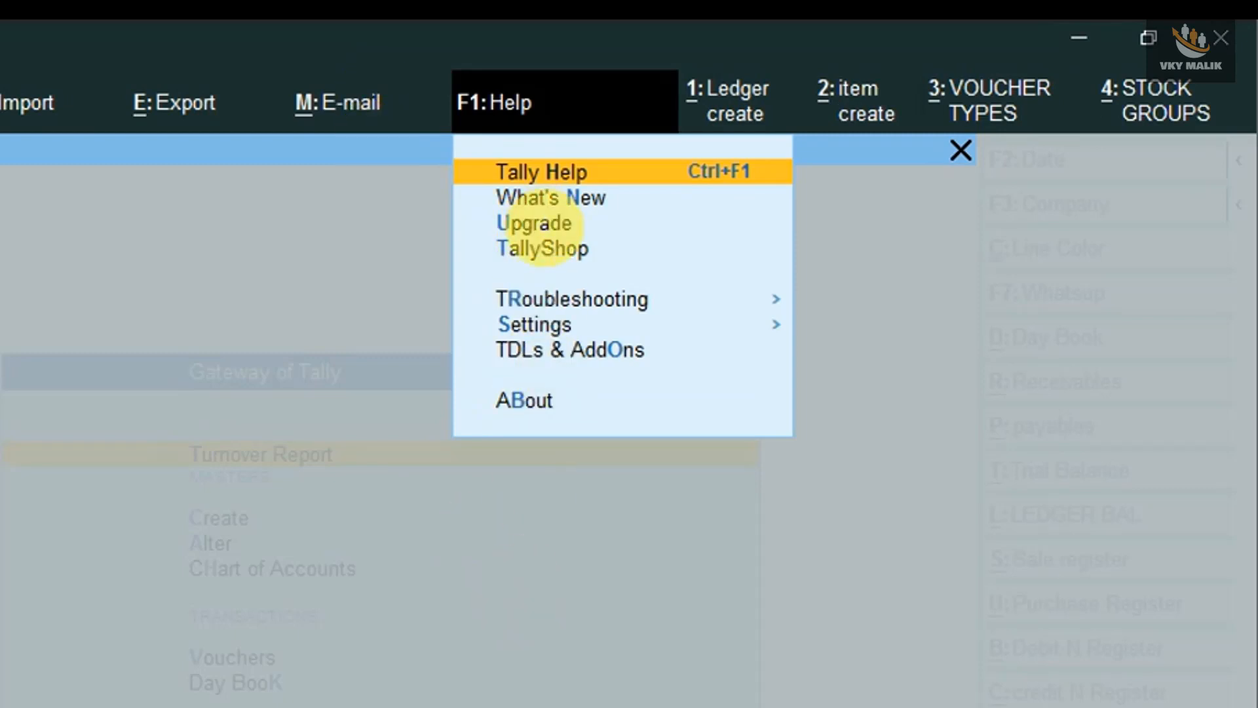
key("Up")
key("Up")
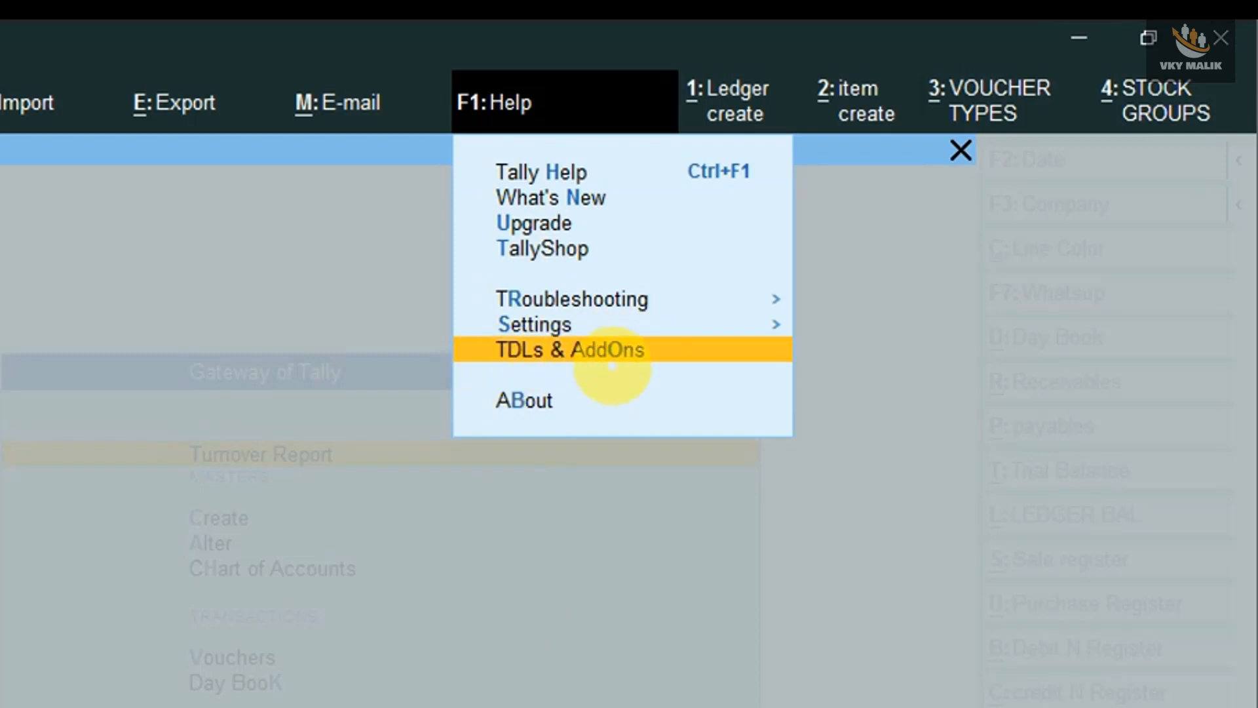
left_click(612, 354)
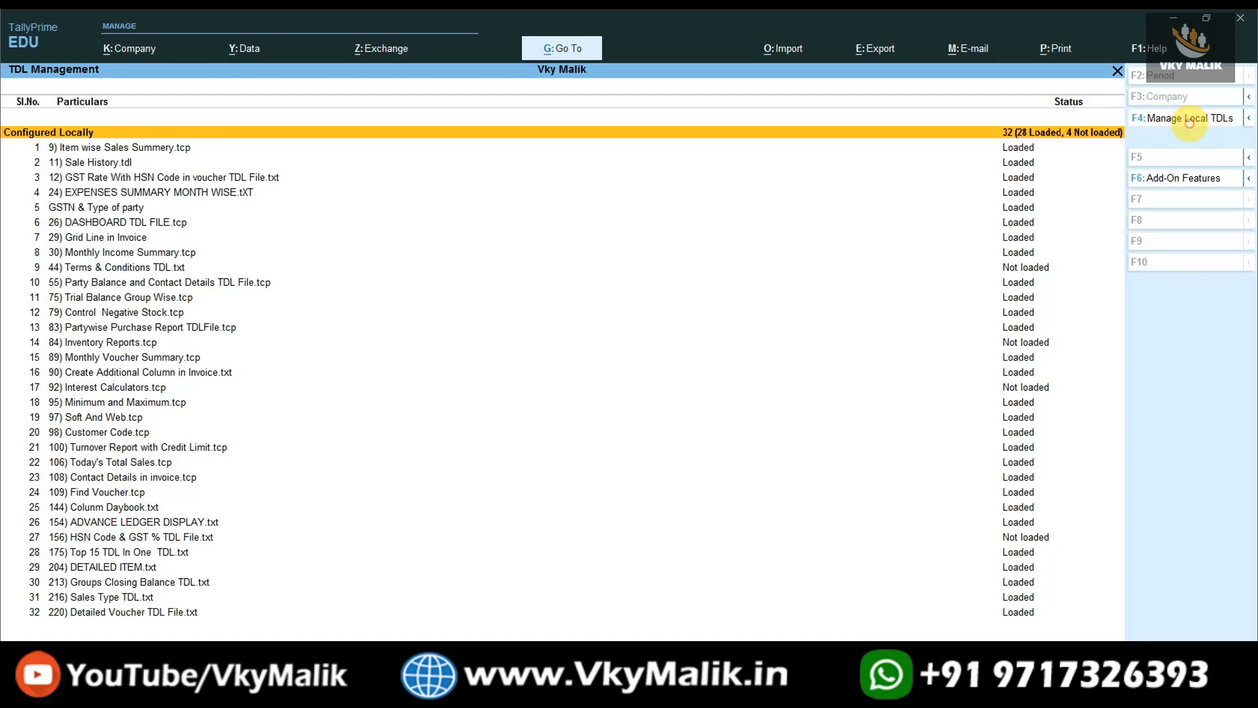
Add Auto Payment TDL File.txt as a new local TDL by pasting its Desktop path, set to load.
left_click(1216, 122)
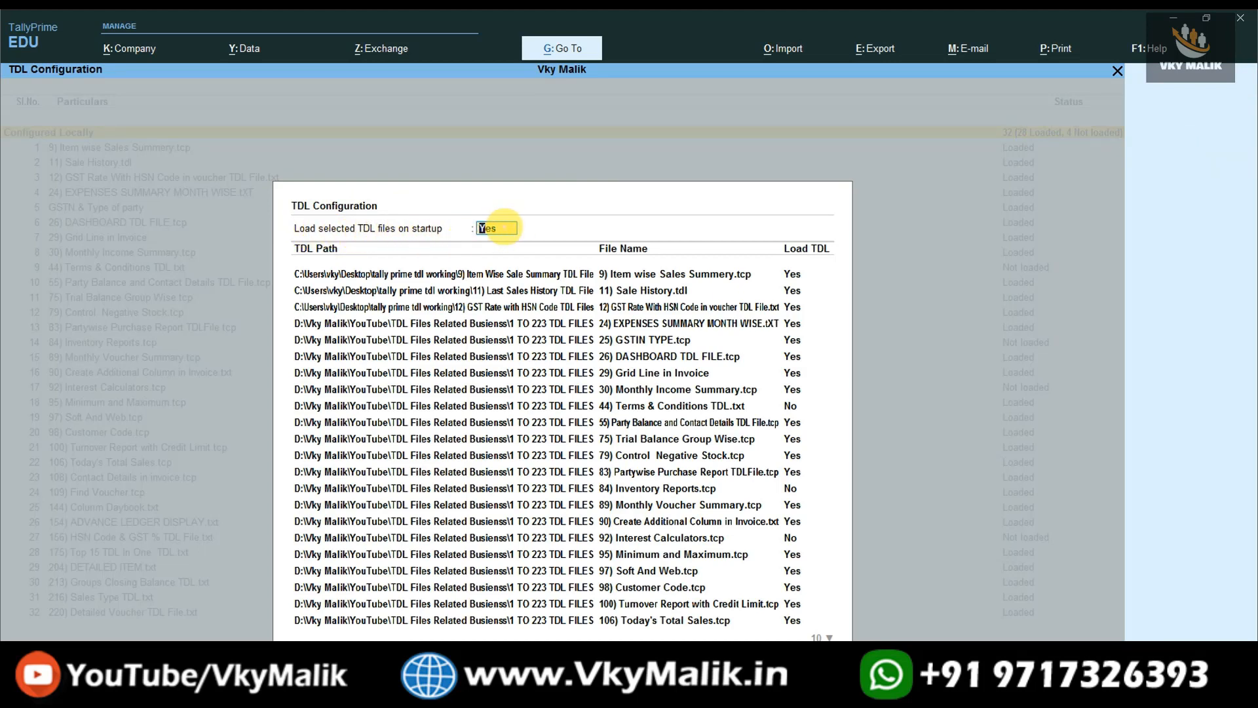
key("Return")
key("Return")
key("Return")
key("Return")
key("Return")
key("Return")
key("Return")
key("Return")
key("Return")
key("Return")
key("Return")
key("Return")
key("Return")
key("Return")
key("Return")
key("Return")
key("Return")
key("Return")
key("Return")
key("Return")
key("Return")
key("Return")
key("Return")
key("Return")
key("Return")
key("Return")
key("Return")
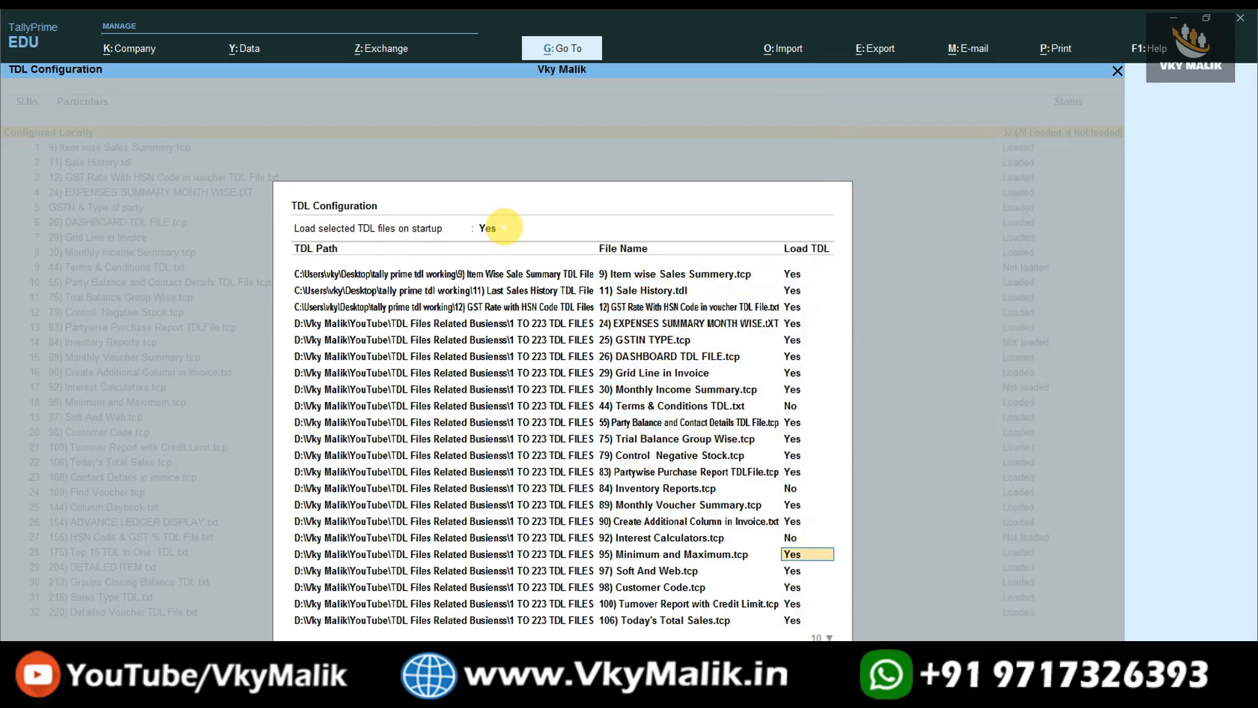
key("Return")
key("Return")
key("Return")
key("Return")
key("Return")
key("Return")
key("Return")
key("Return")
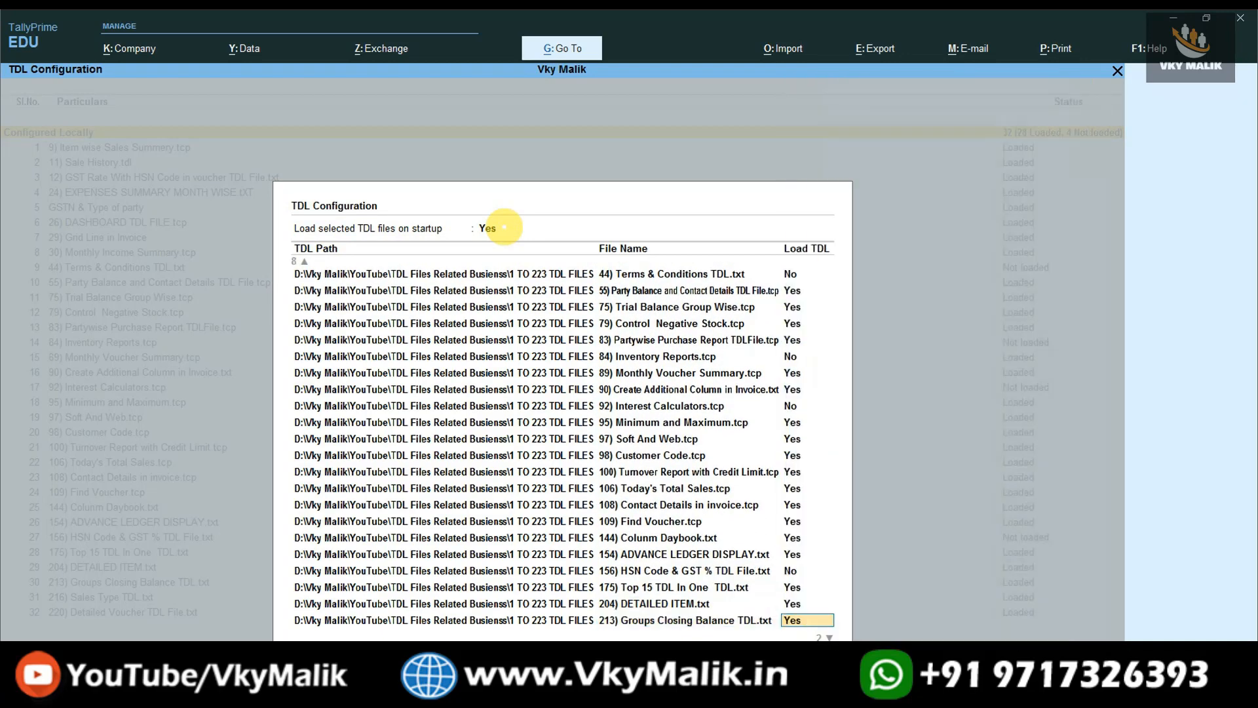
key("Return")
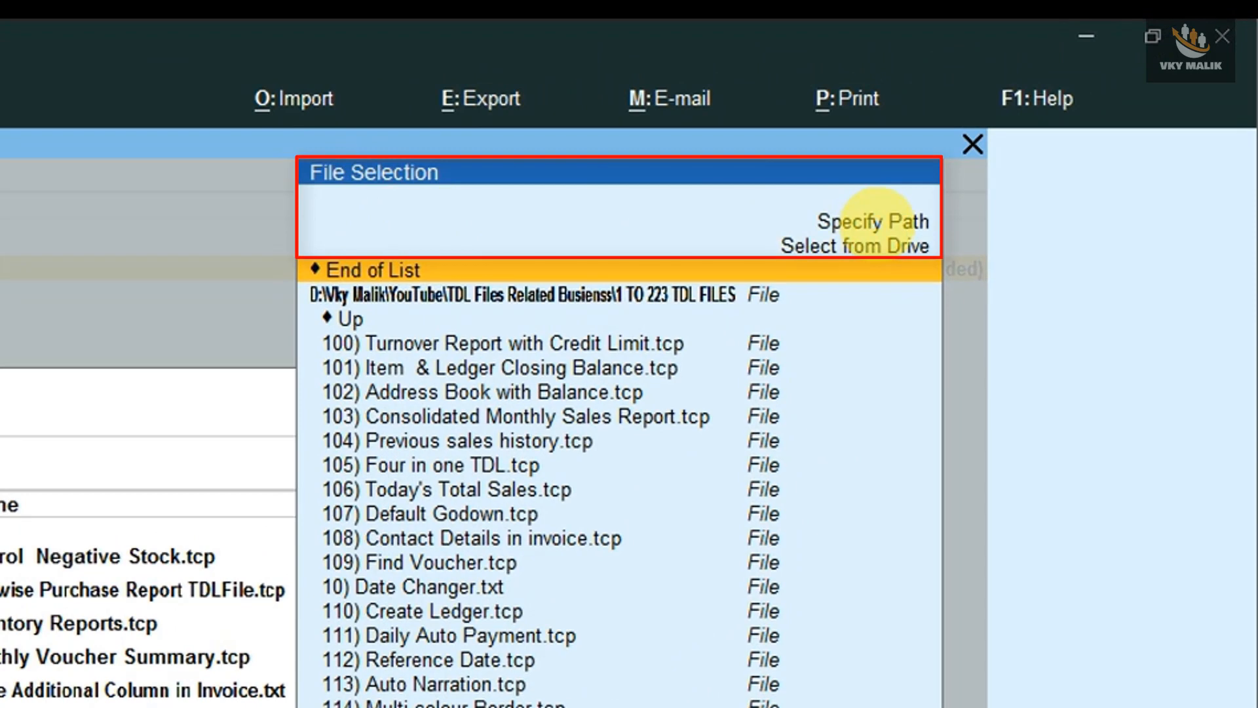
left_click(878, 221)
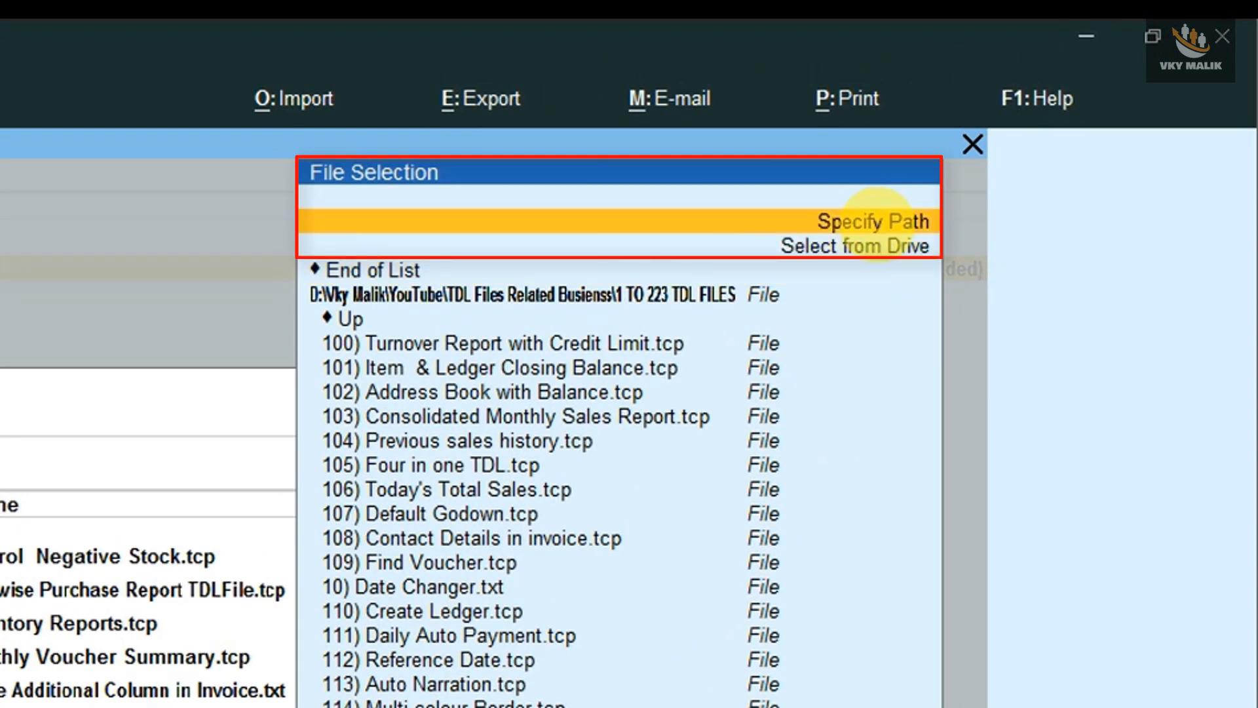
key("Down")
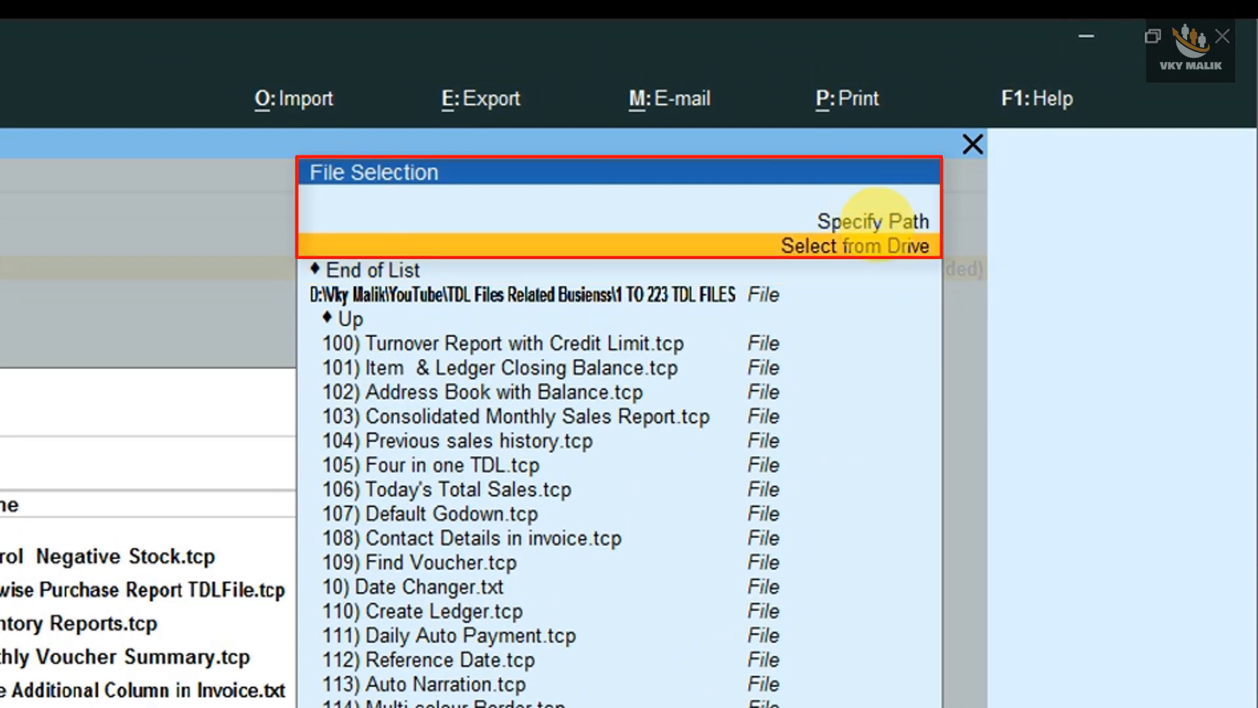
left_click(878, 220)
key("Return")
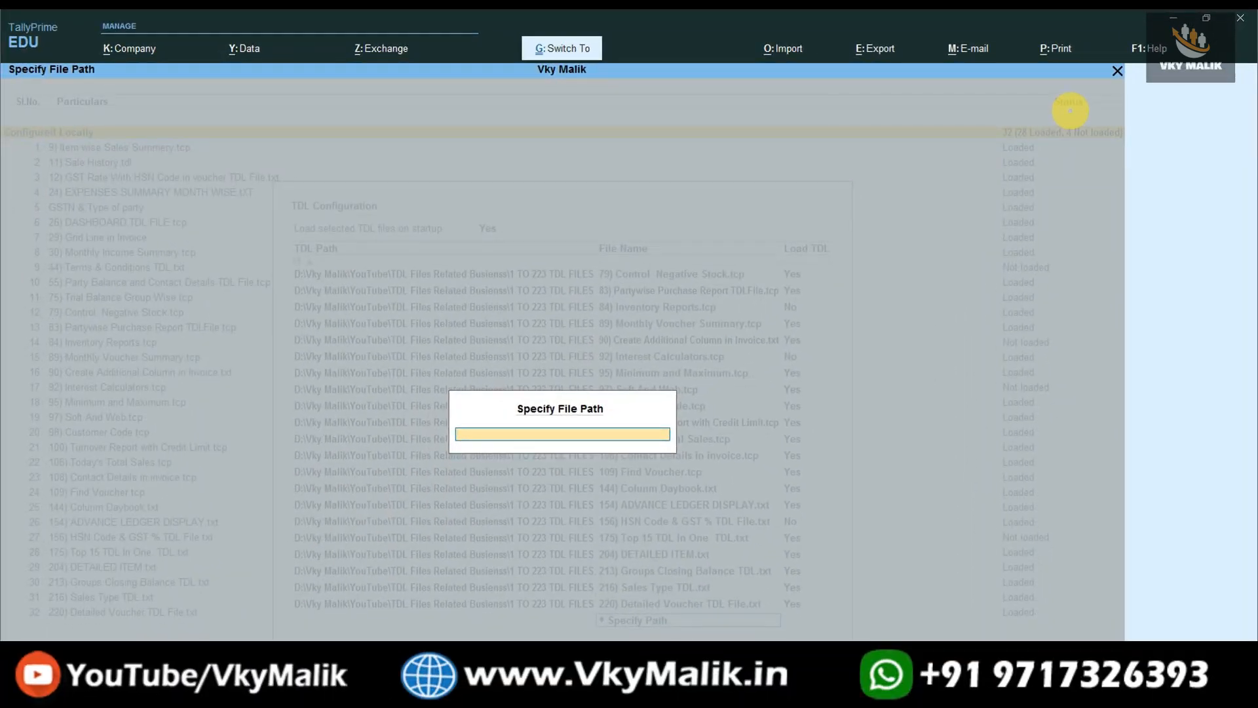
key("ctrl+v")
key("Return")
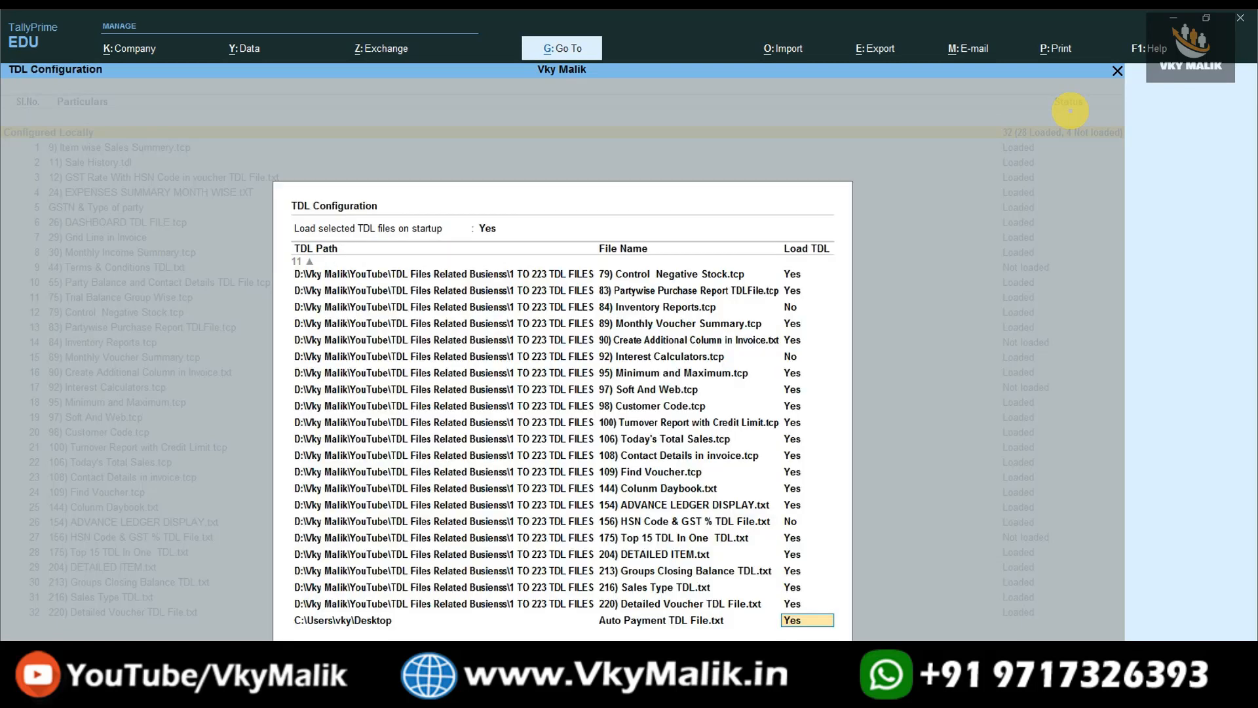
key("Return")
key("Return")
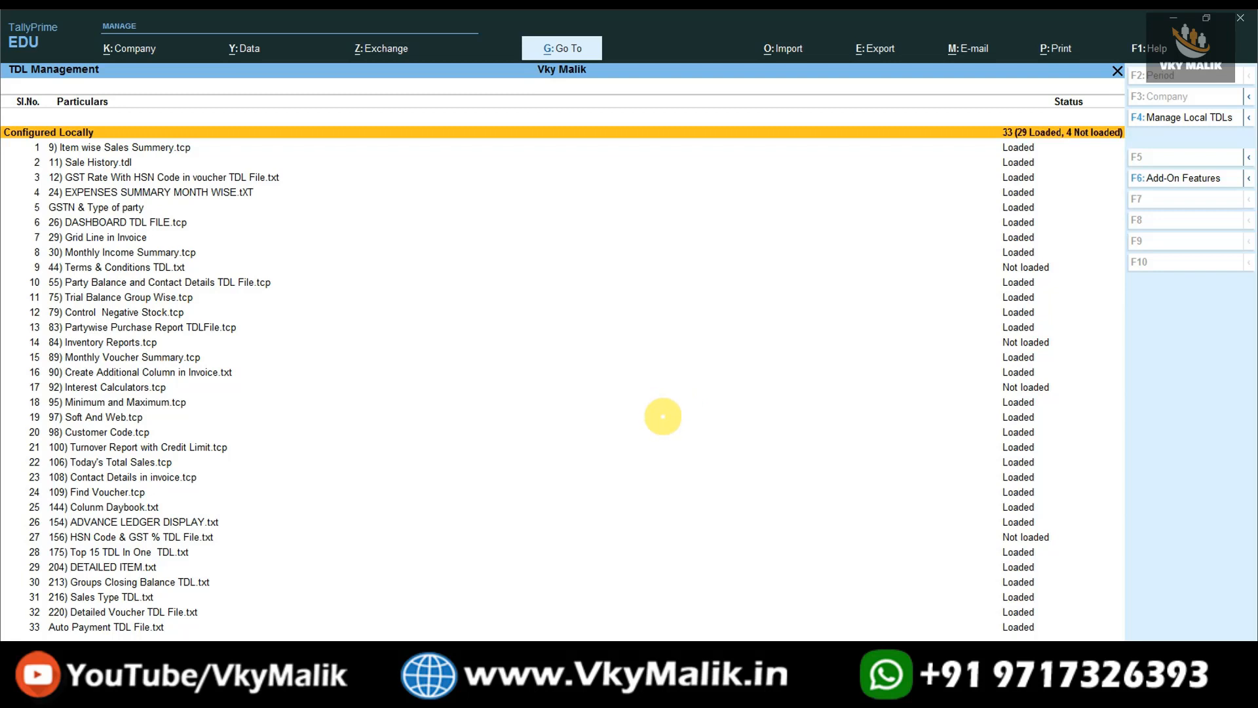
Check the Auto Payment TDL entry 33 and return to the Gateway of Tally.
left_click(87, 627)
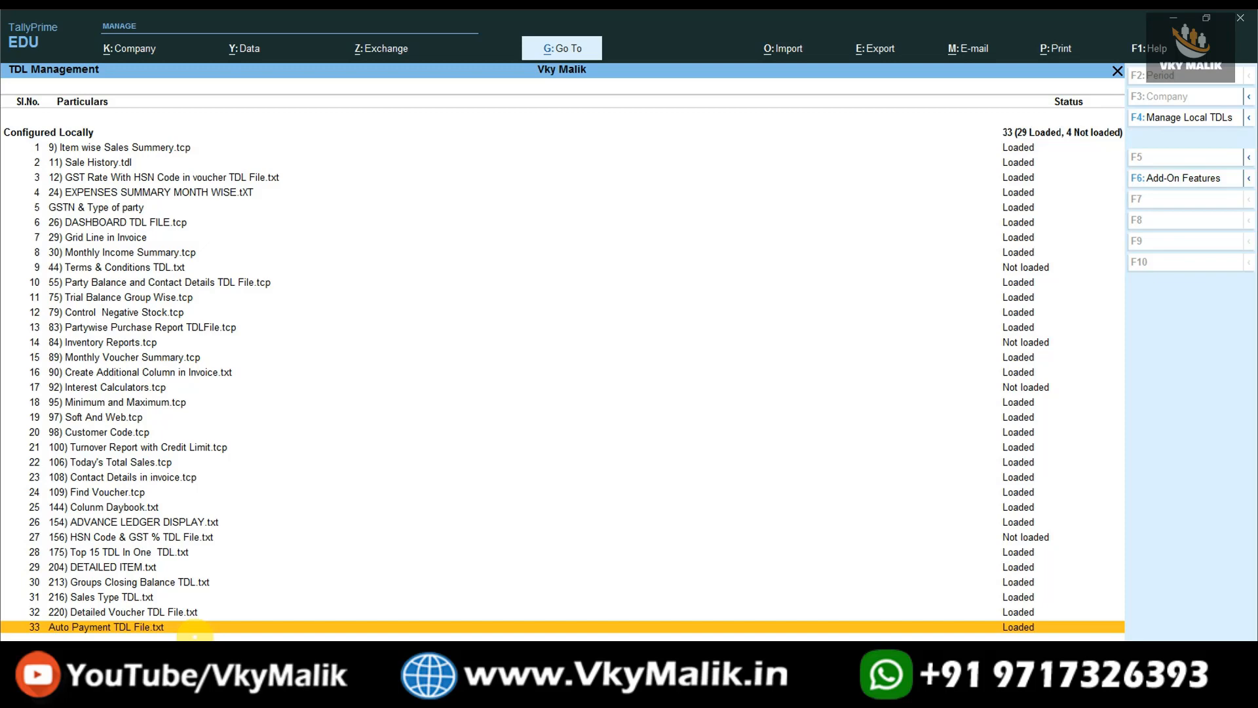
key("Escape")
key("Escape")
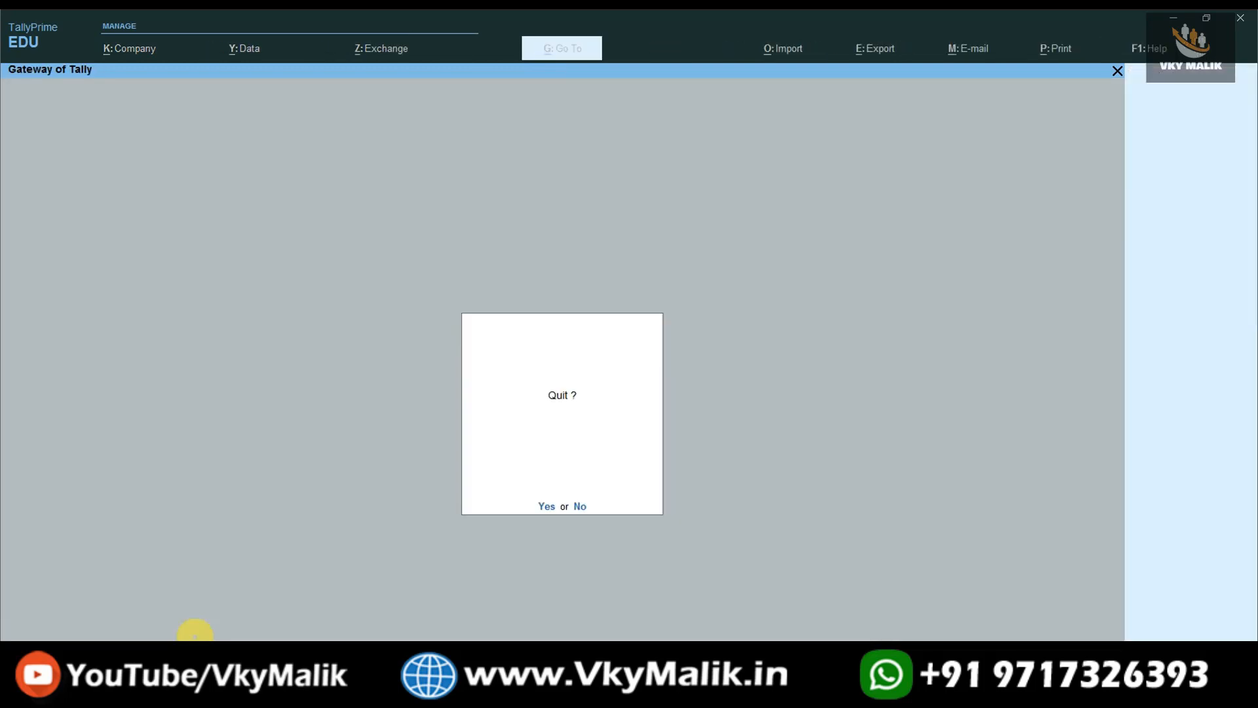
key("Escape")
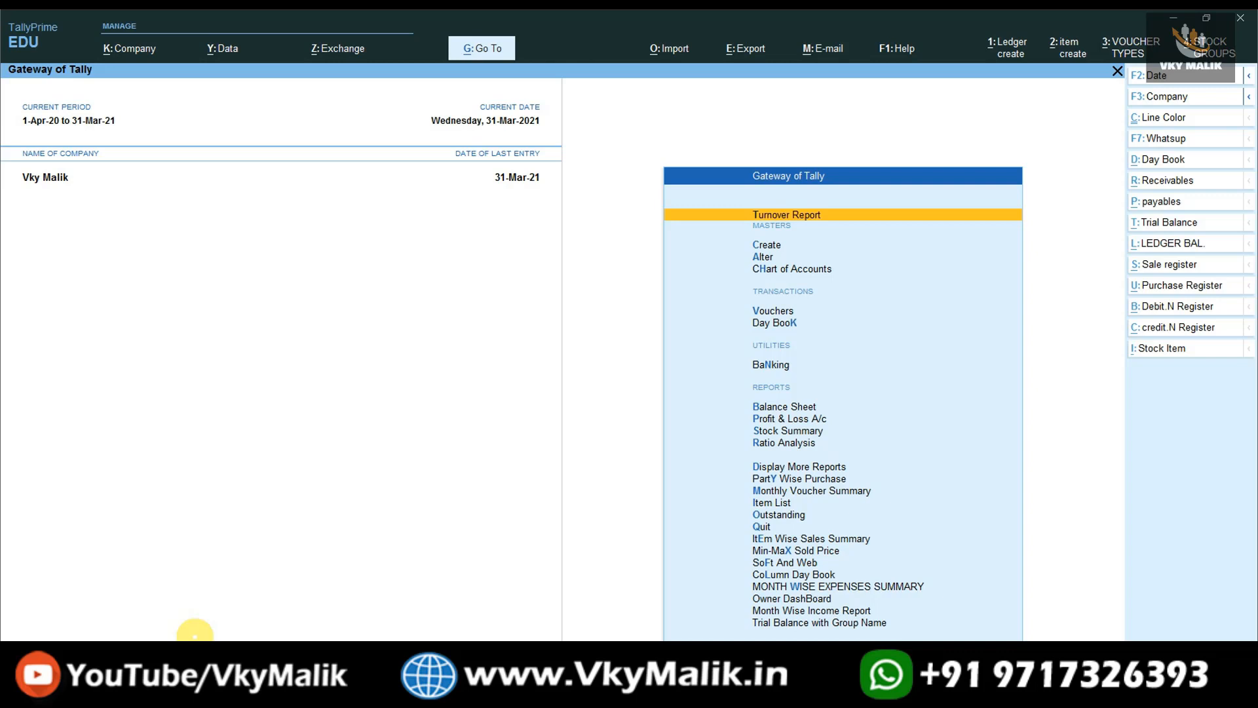
Go to Vouchers to start a new Journal voucher No. 6.
key("Down")
key("Down")
key("Down")
key("Down")
key("Down")
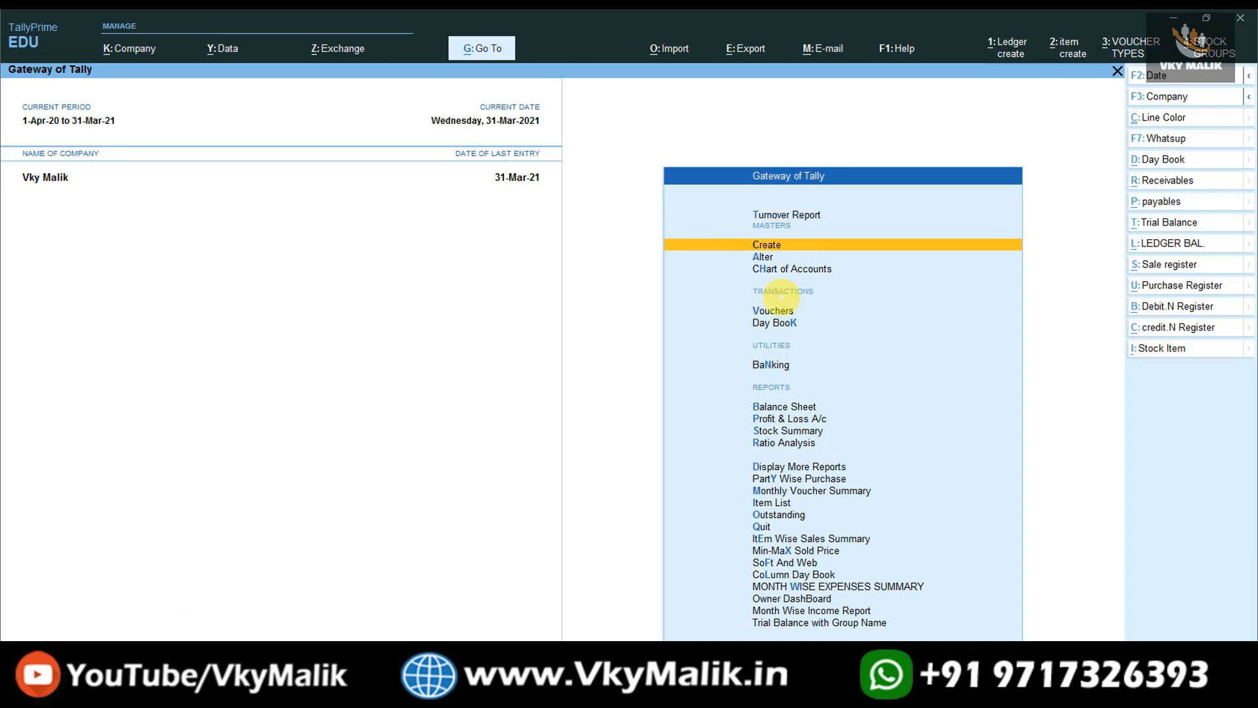
key("Up")
key("Return")
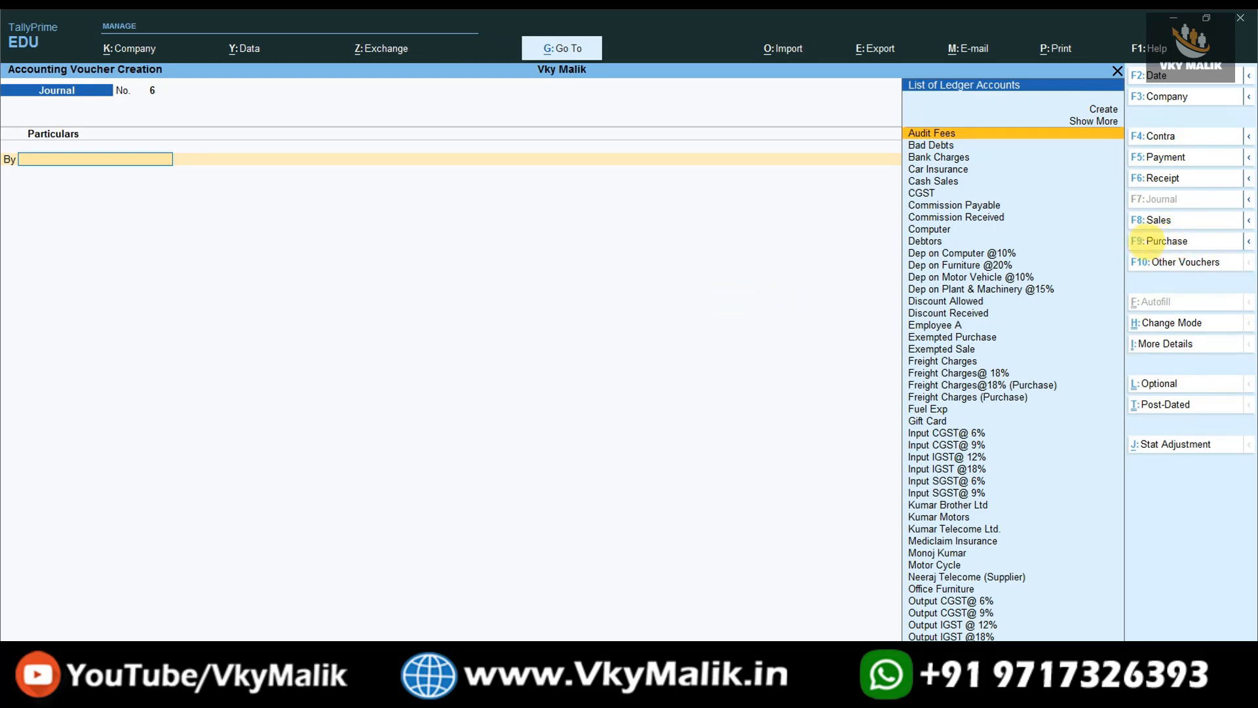
Switch to a Purchase voucher with Neeraj Telecome (Supplier) as party and Purchase ledger.
left_click(1159, 241)
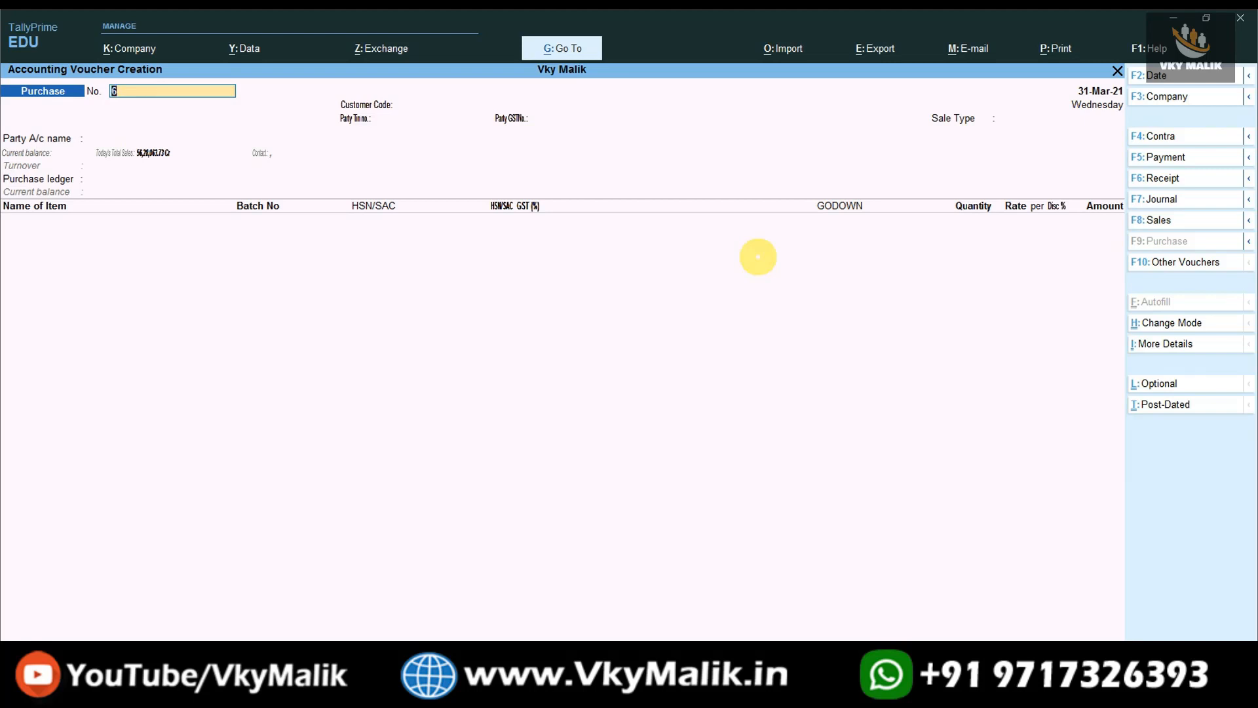
key("Return")
key("Return")
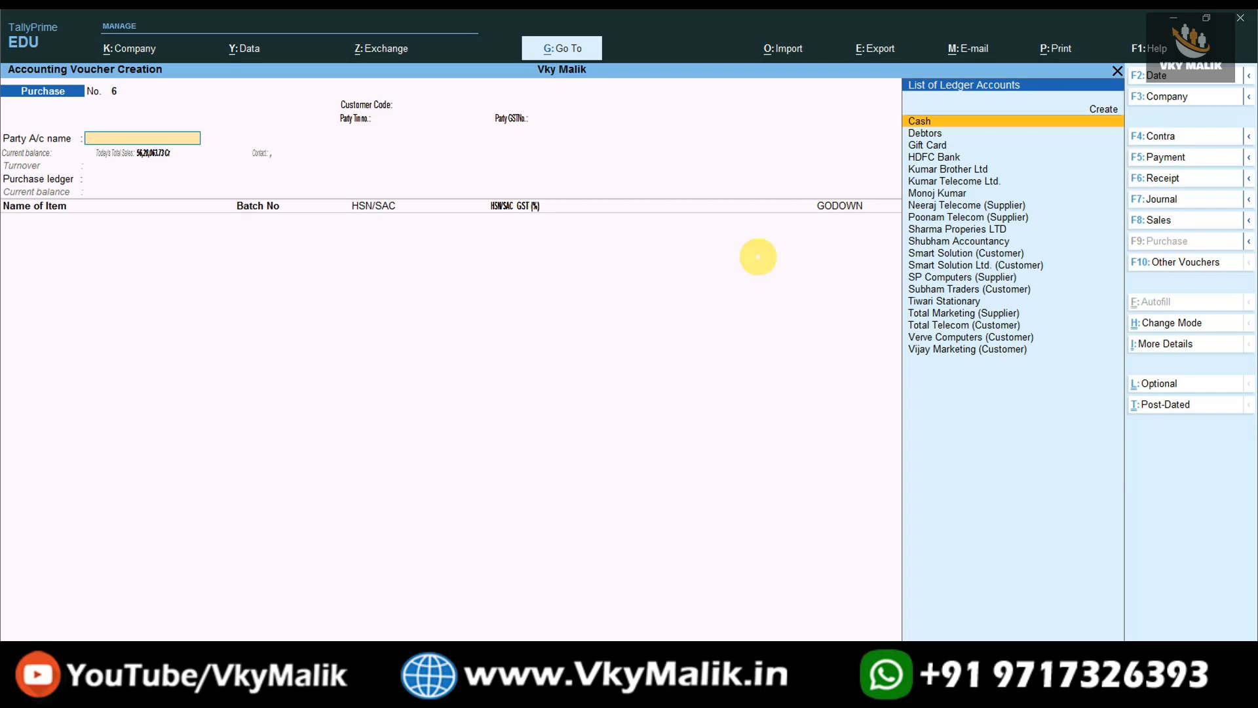
type("Sup")
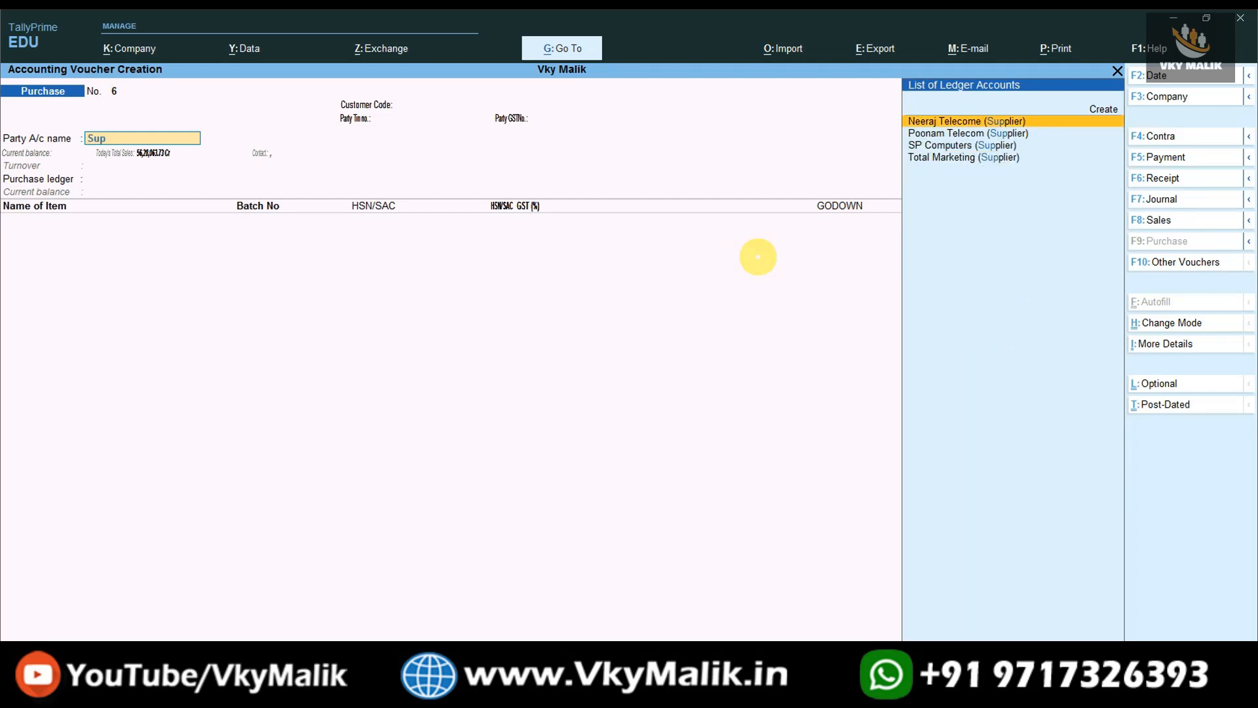
key("Return")
key("Return")
key("ctrl+a")
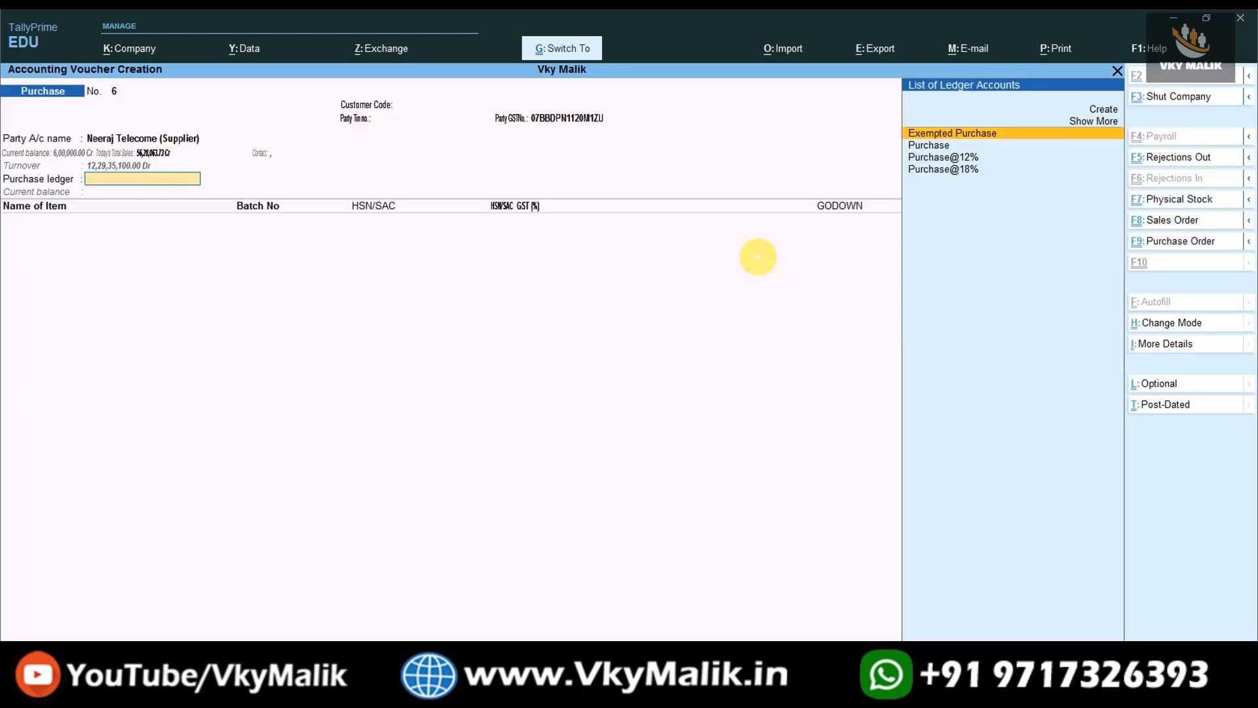
key("Down")
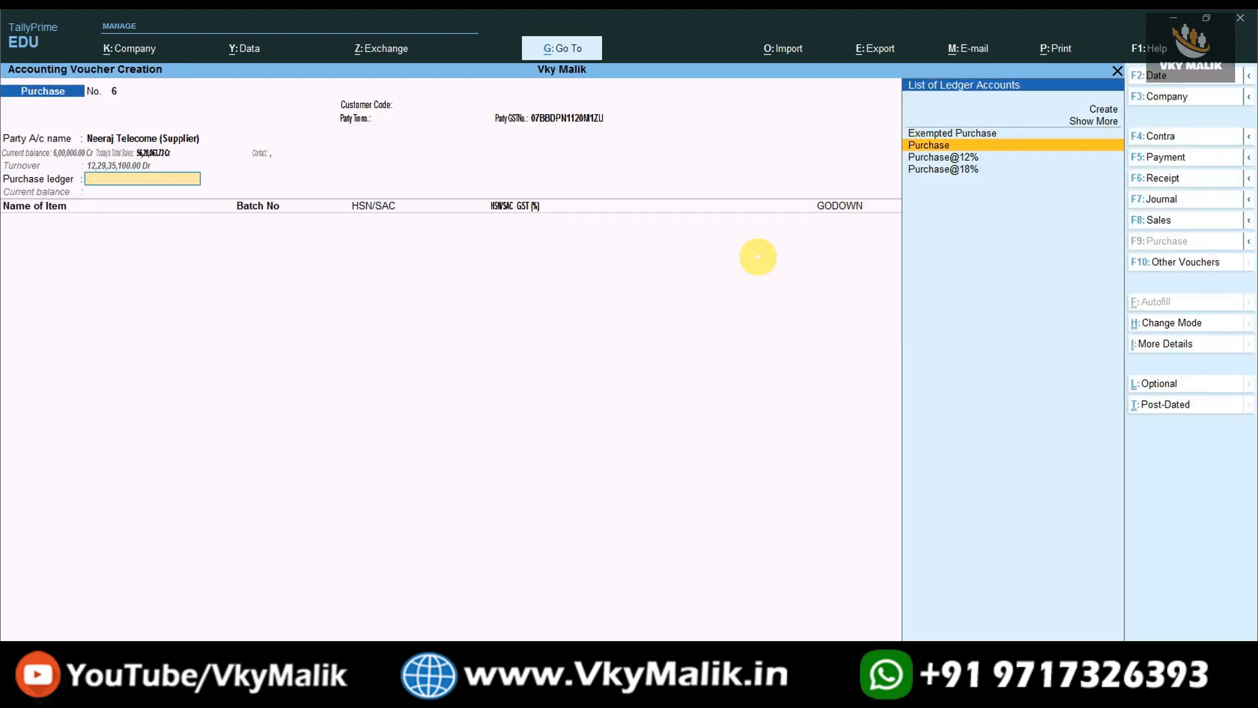
key("Return")
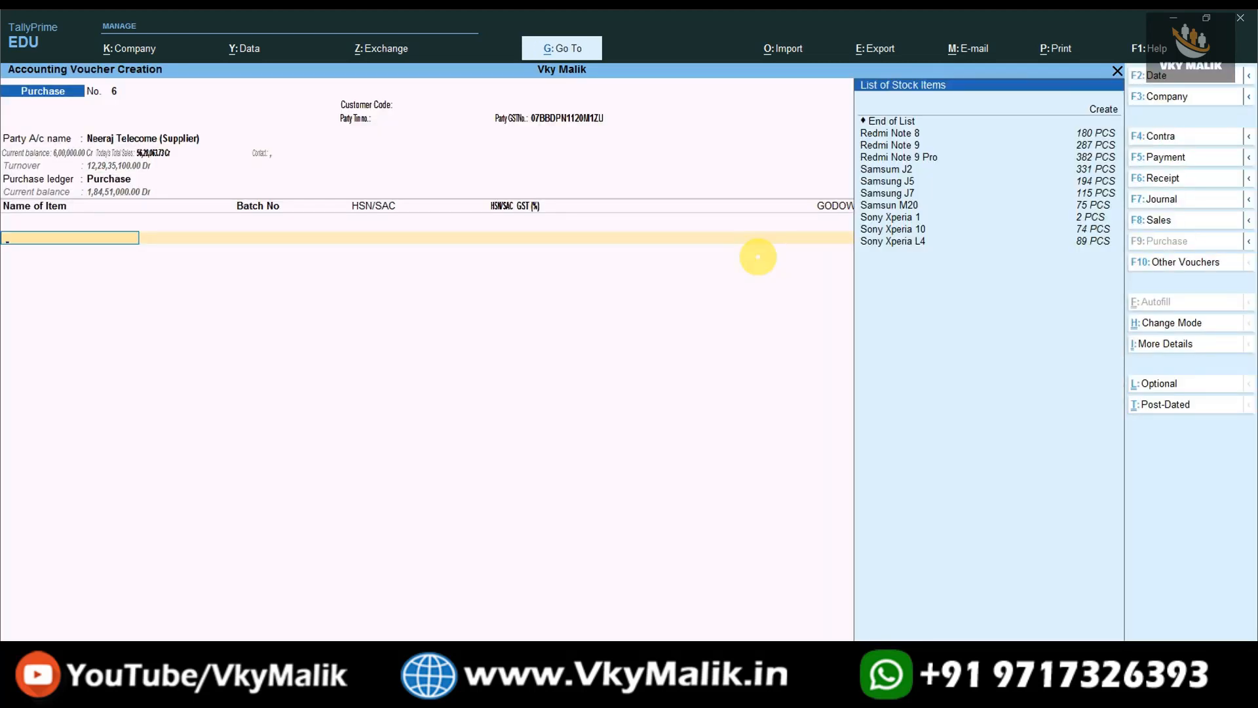
Add 50 Sony Xperia 10 at a rate of 25,000 each.
key("Down")
key("Down")
key("Down")
key("Down")
key("Down")
key("Down")
key("Down")
key("Down")
key("Down")
key("Down")
key("Down")
key("Down")
key("Up")
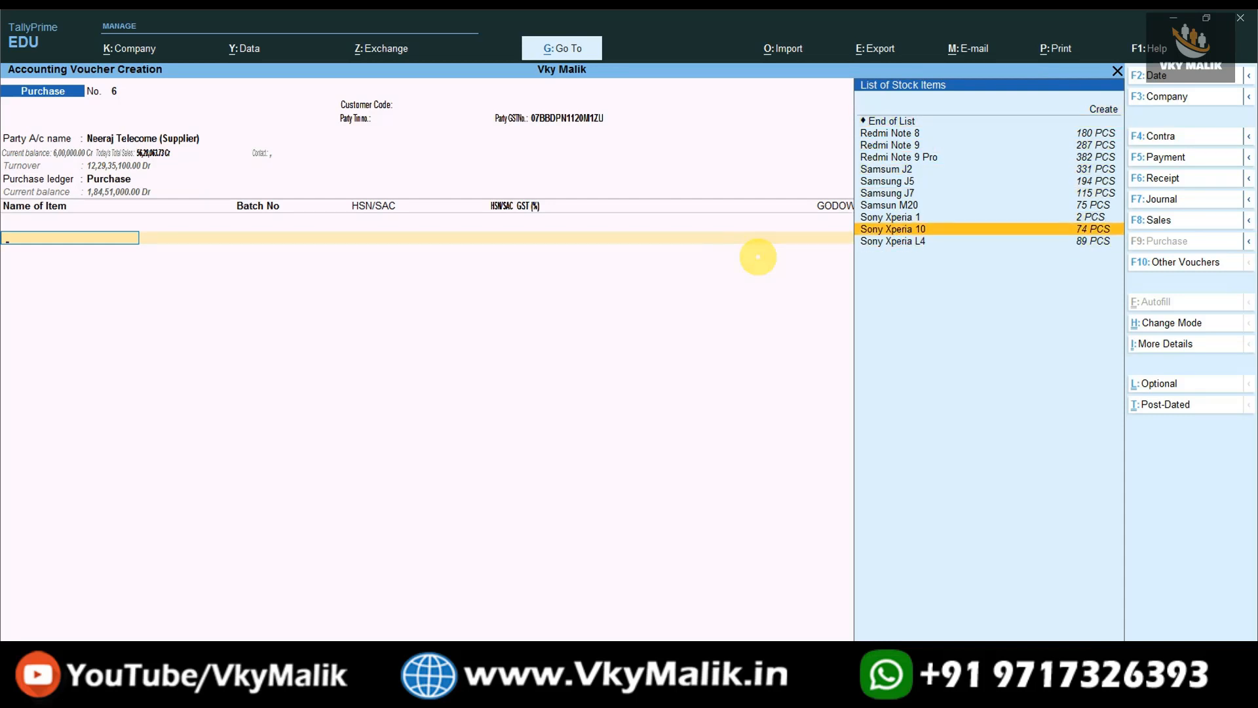
key("Return")
key("Return")
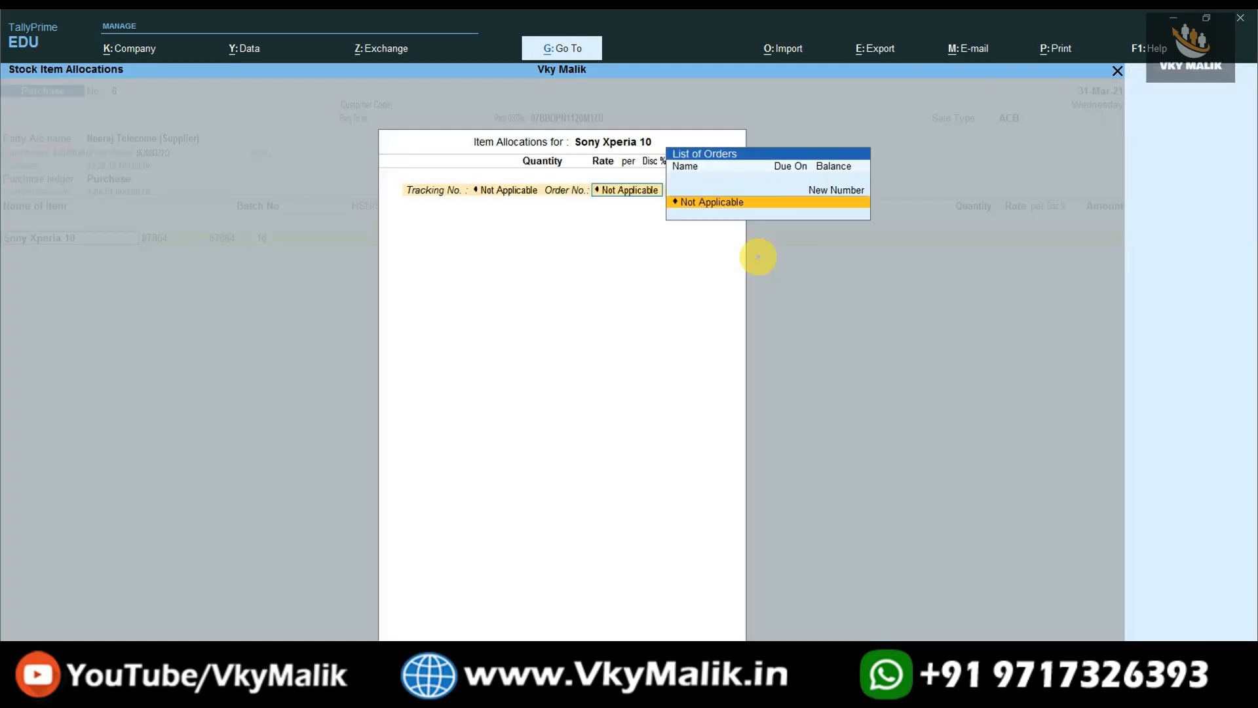
key("Return")
type("50")
key("Return")
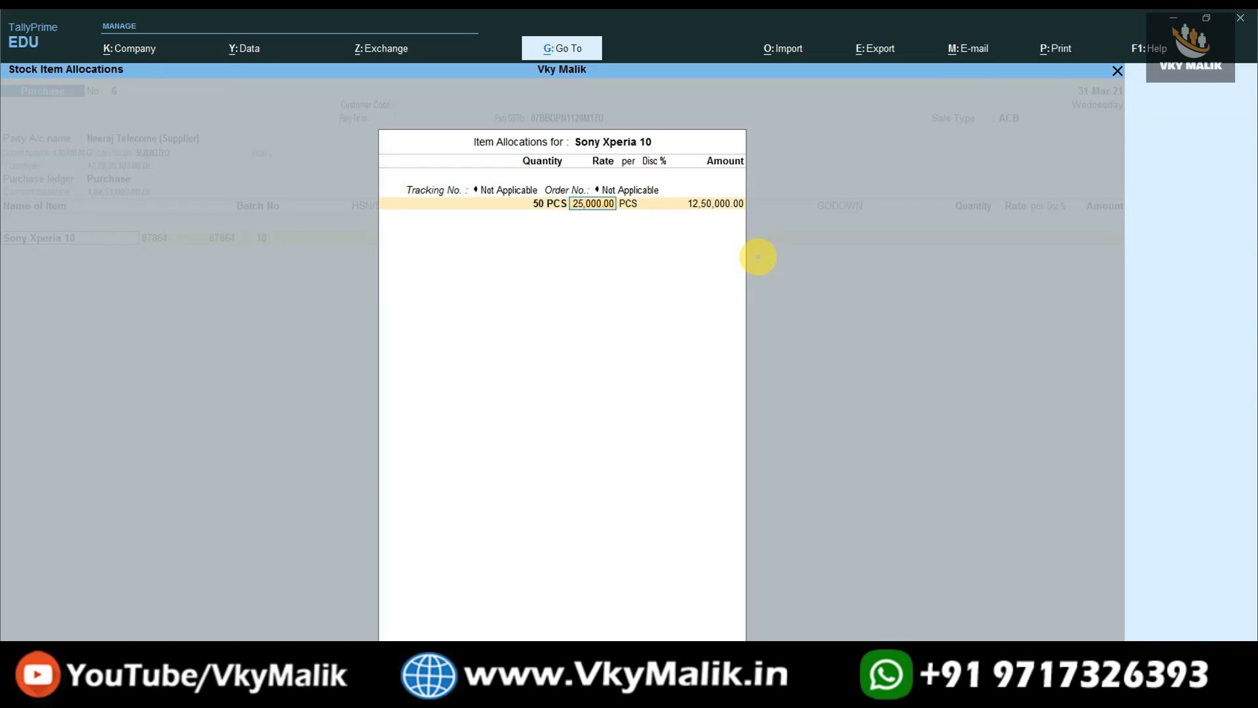
key("Return")
key("Return")
key("Return")
key("Return")
Add the CGST and SGST tax ledgers, bringing the total to 14,75,000.00.
key("Return")
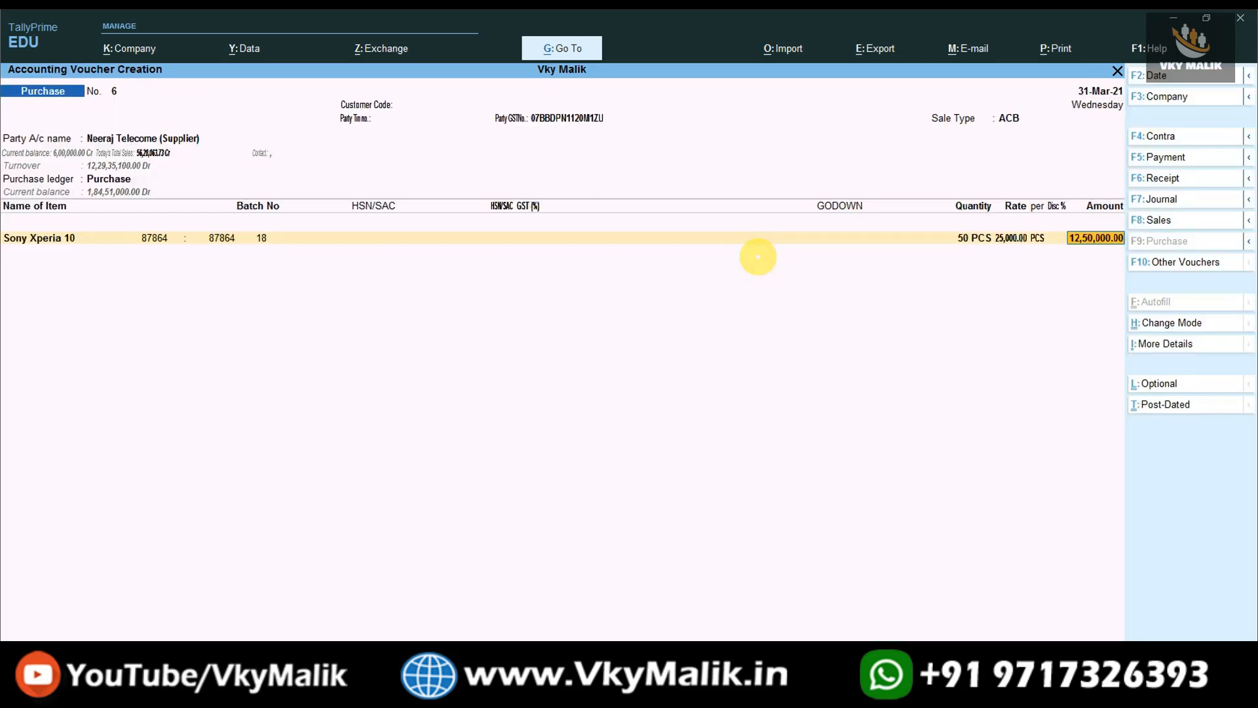
key("Return")
type("Cgst")
key("Return")
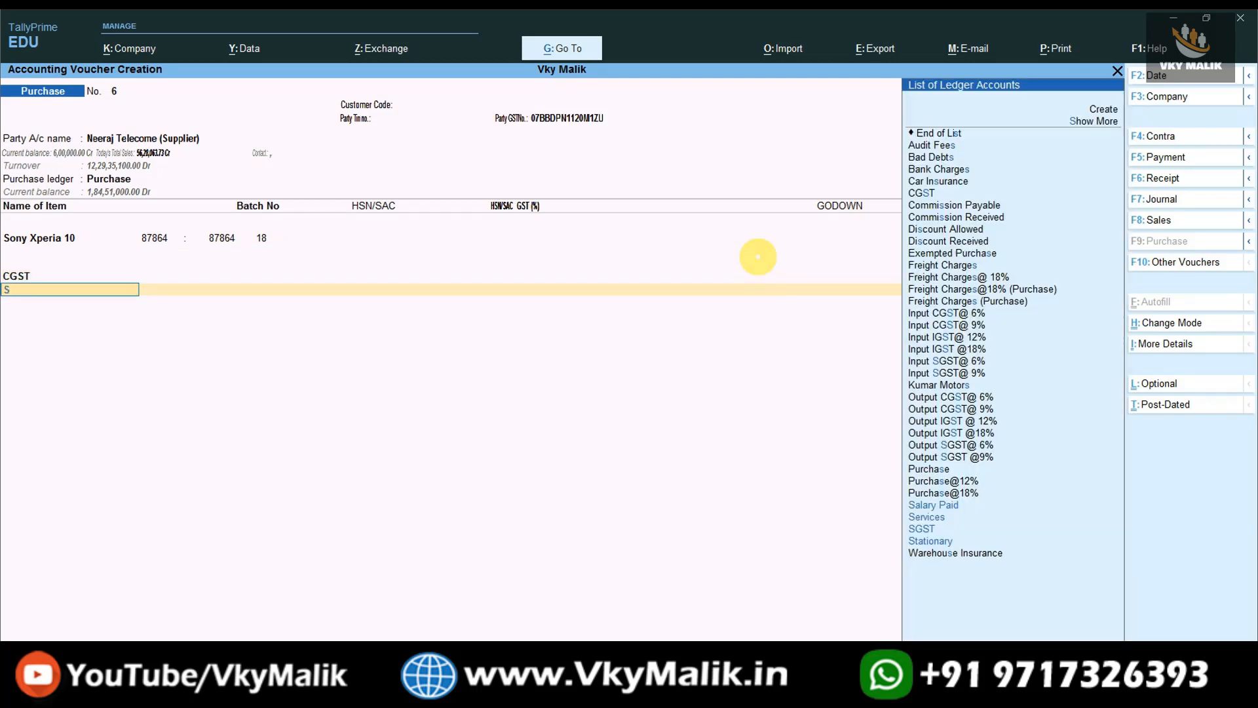
type("Sgst")
key("Return")
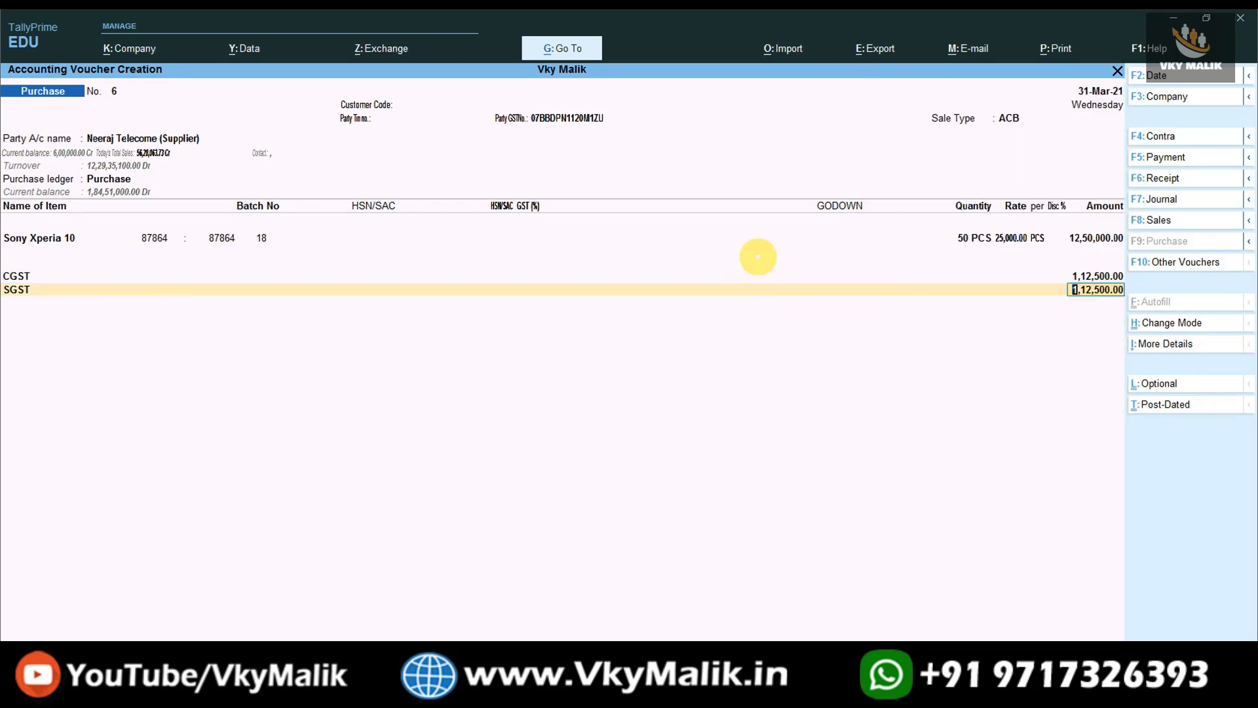
key("alt+z")
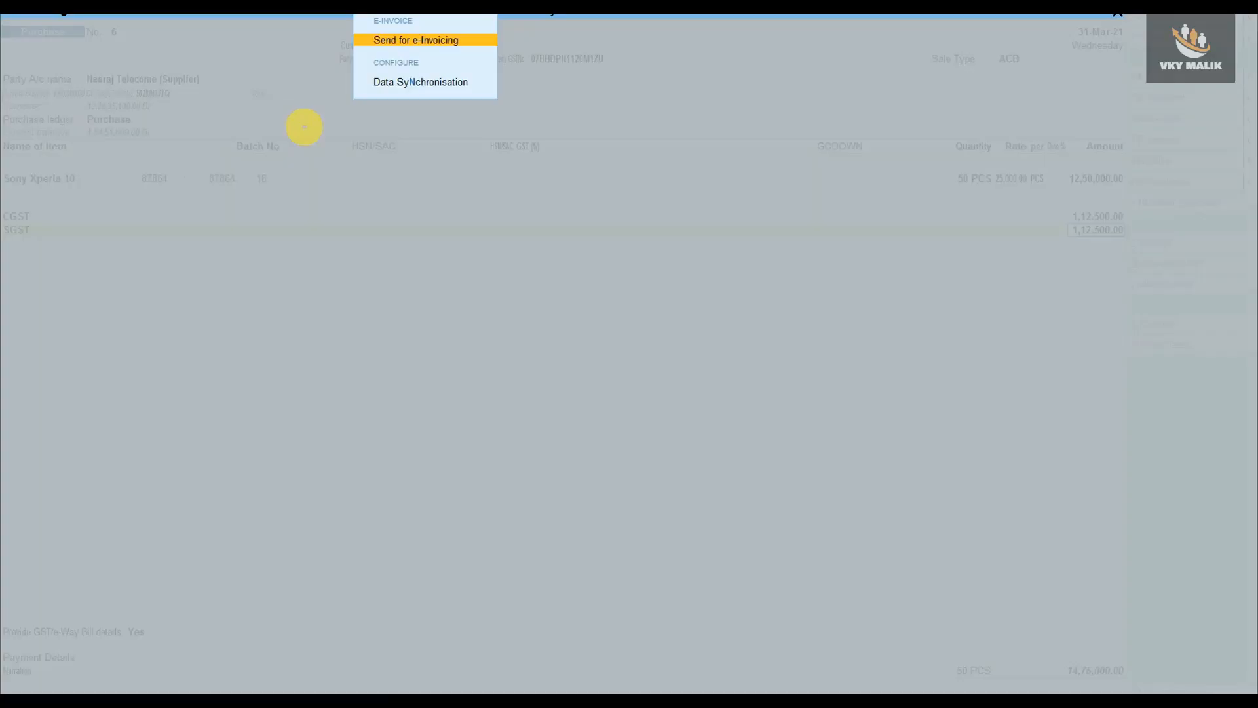
key("Escape")
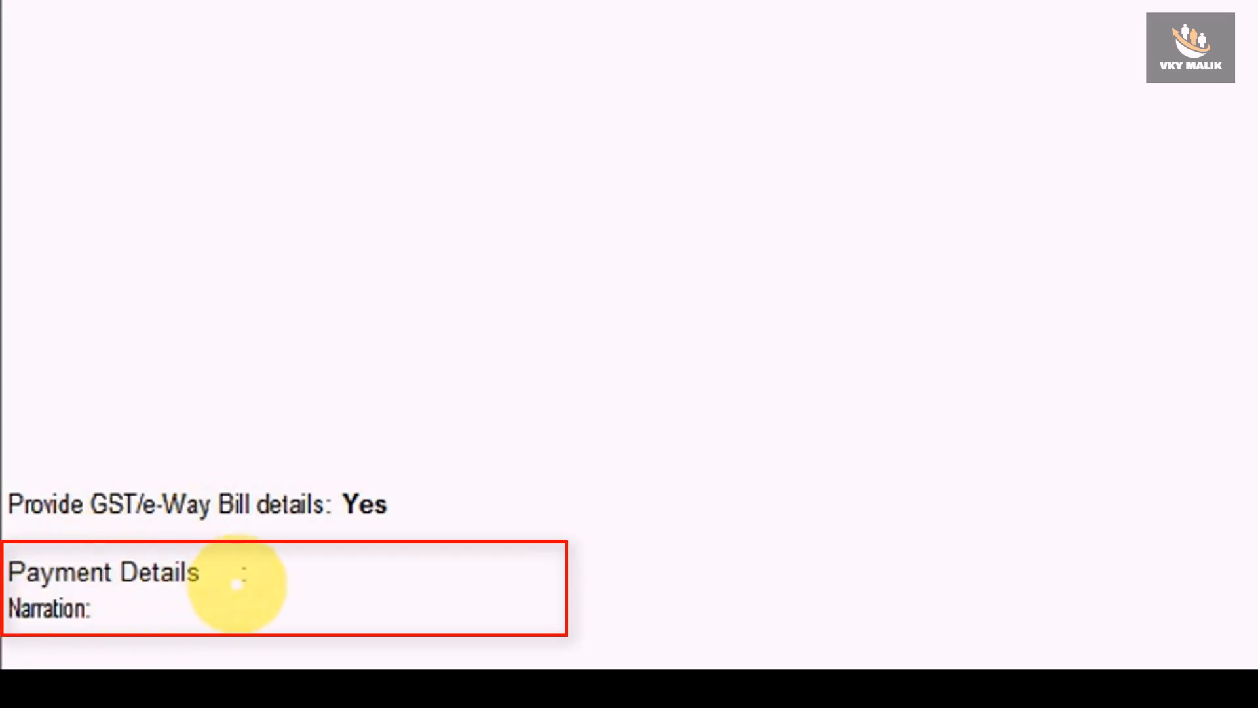
Open the Payment Details sub-form showing 14,75,000.00 outstanding.
left_click(247, 585)
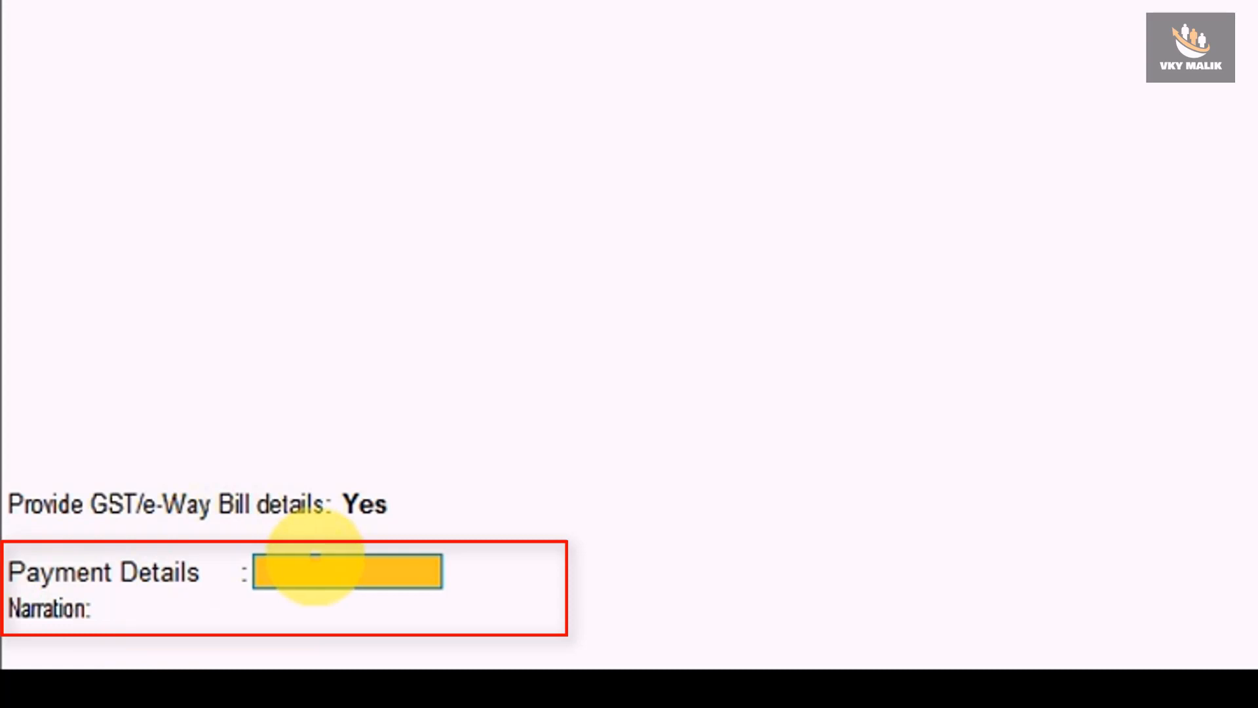
key("Return")
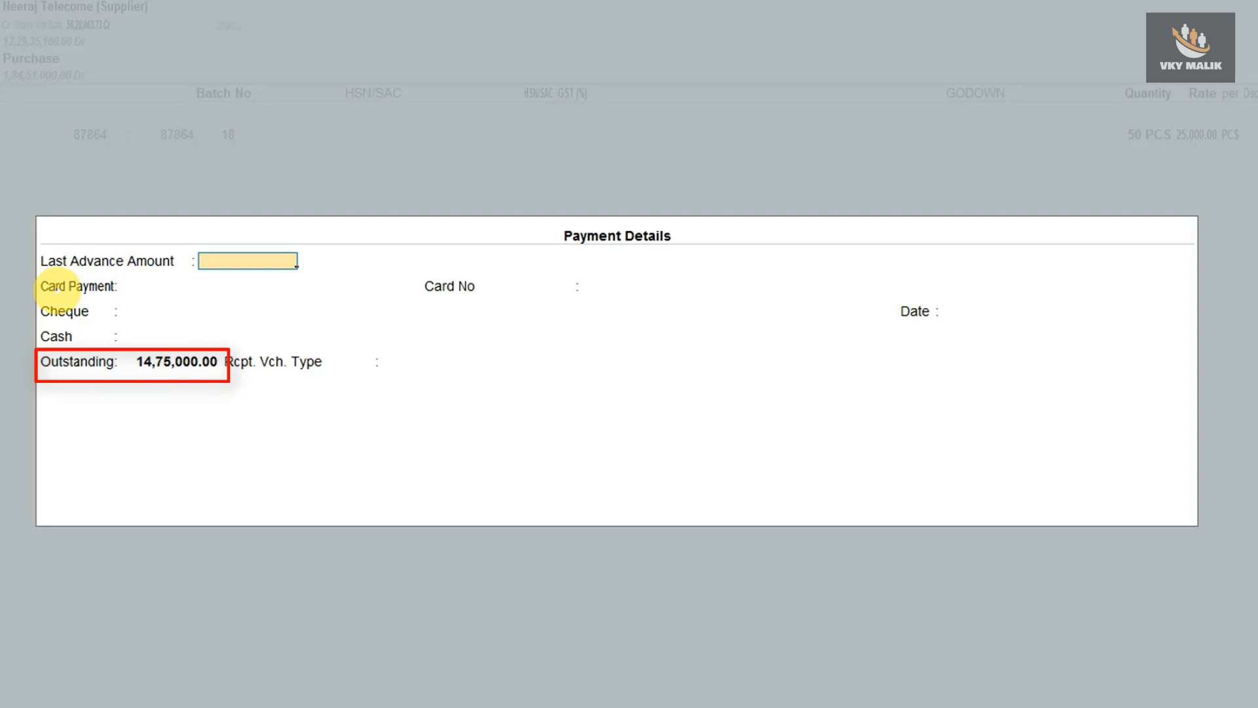
Enter a 70,000 card payment via HDFC Bank with its card number.
key("Return")
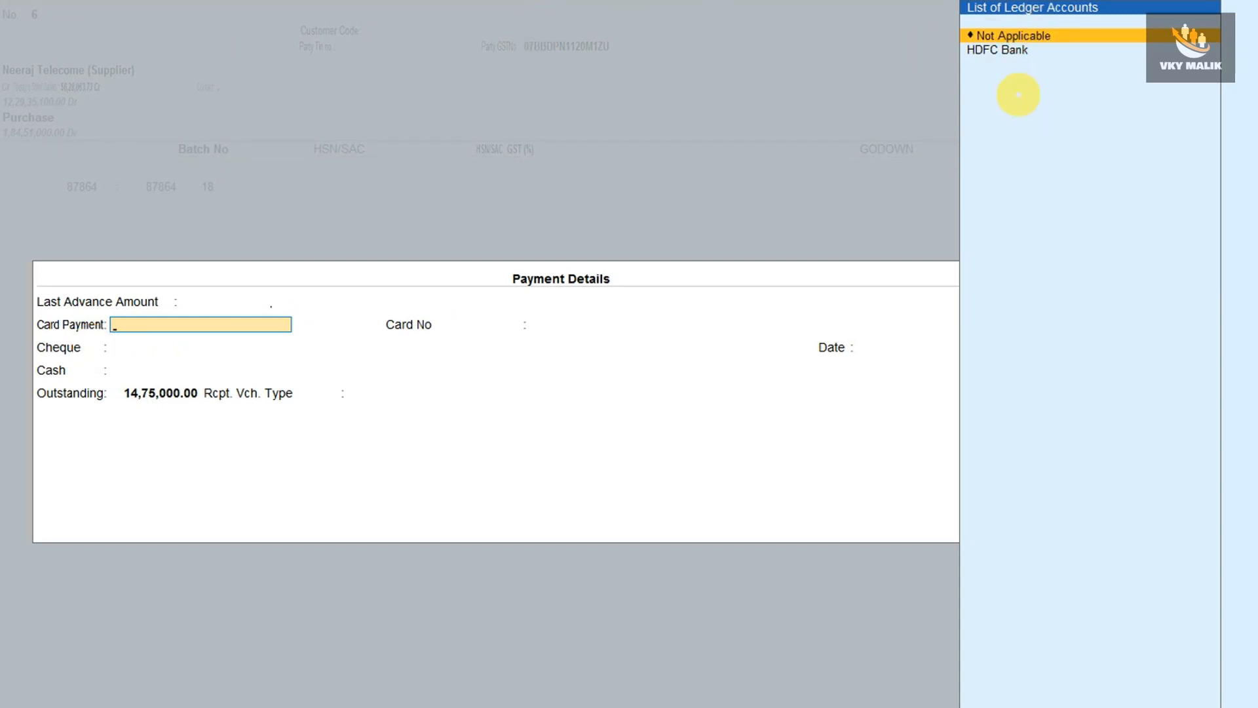
key("Down")
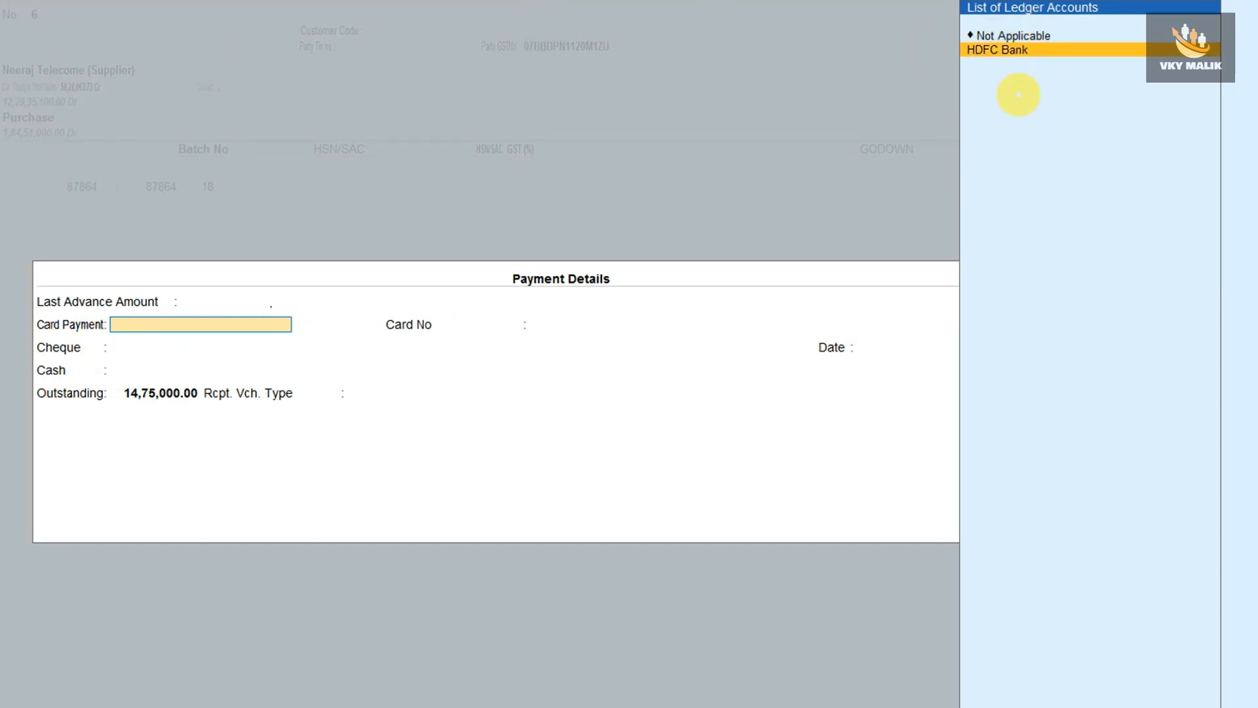
key("Return")
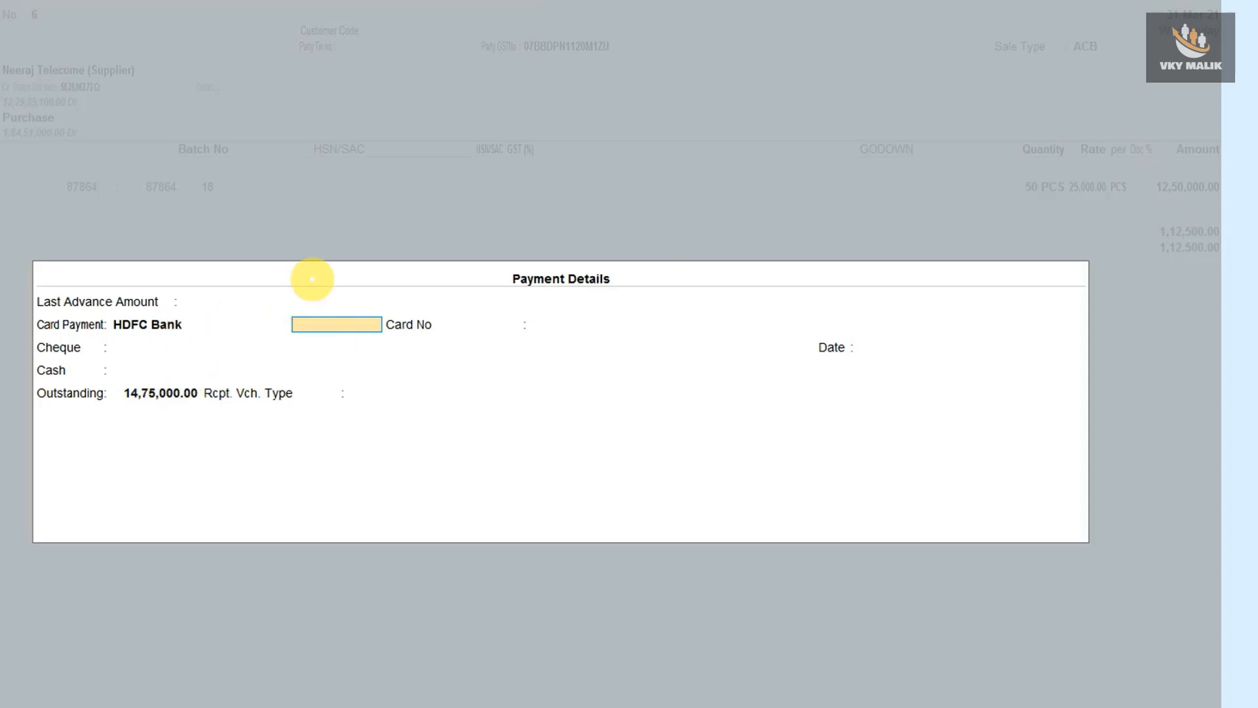
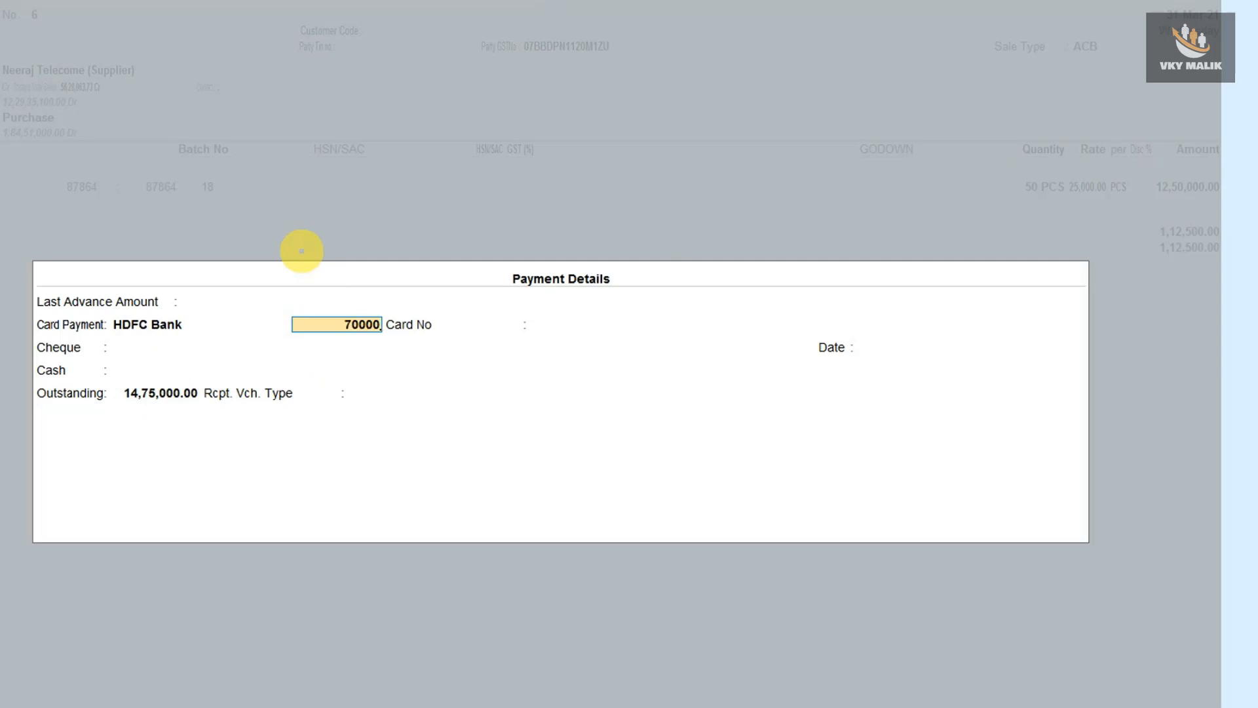
key("Return")
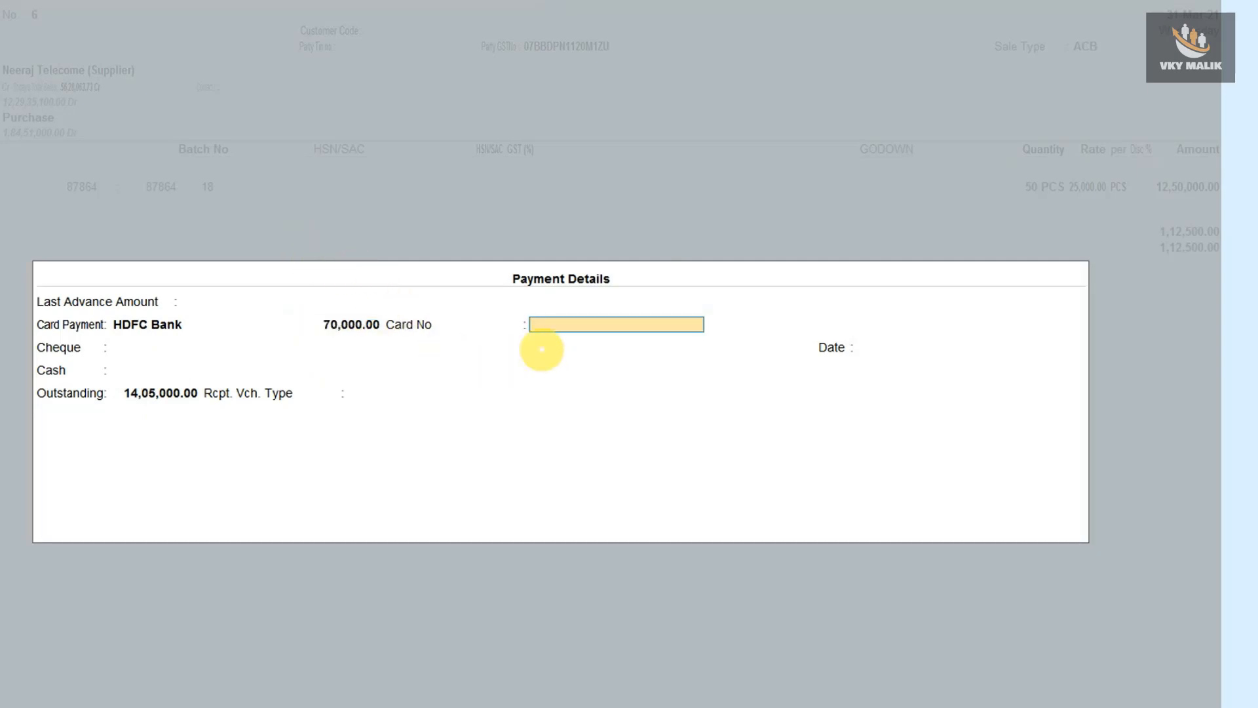
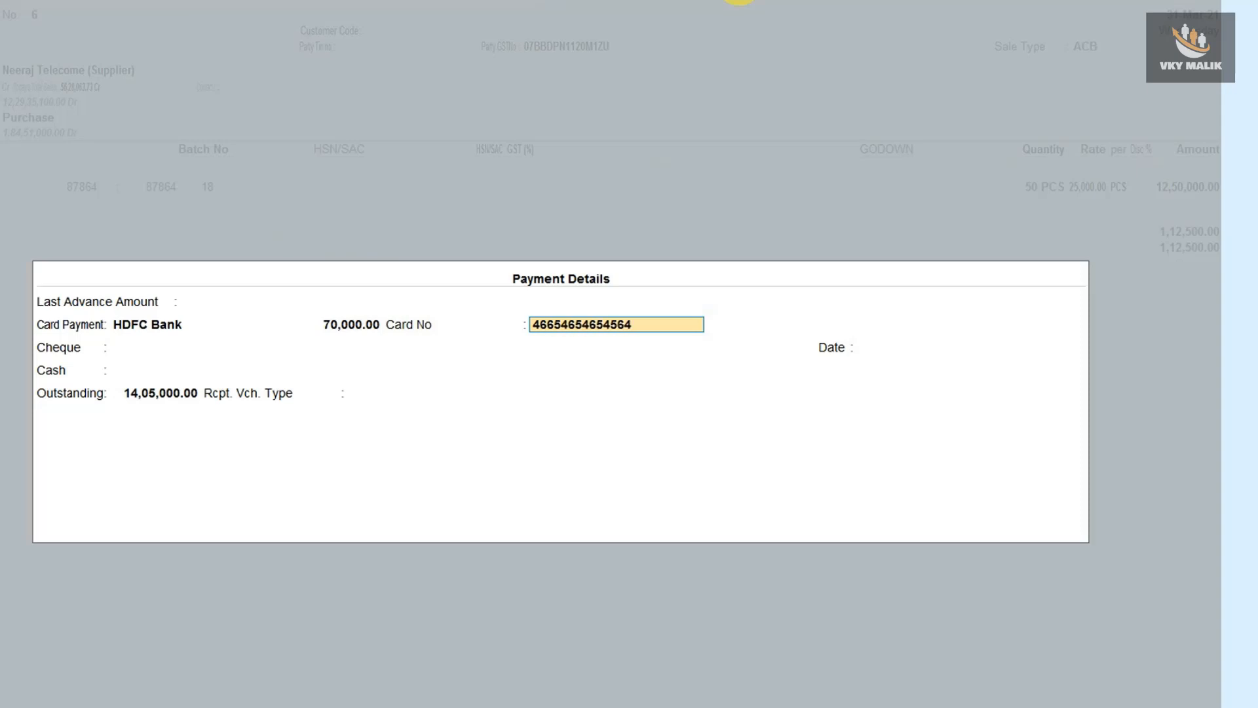
key("Return")
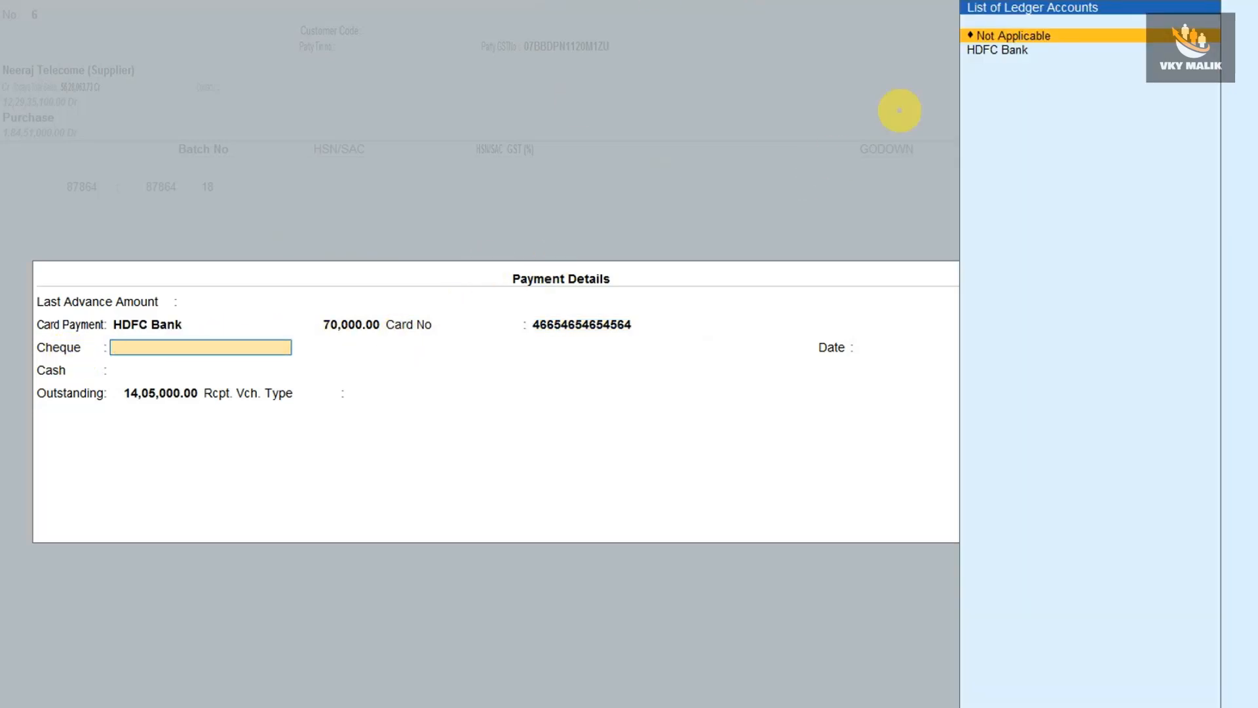
Enter a 14,00,000 HDFC Bank cheque, bank name Hdfc Bank, its cheque number, dated 31-Mar-21.
key("Down")
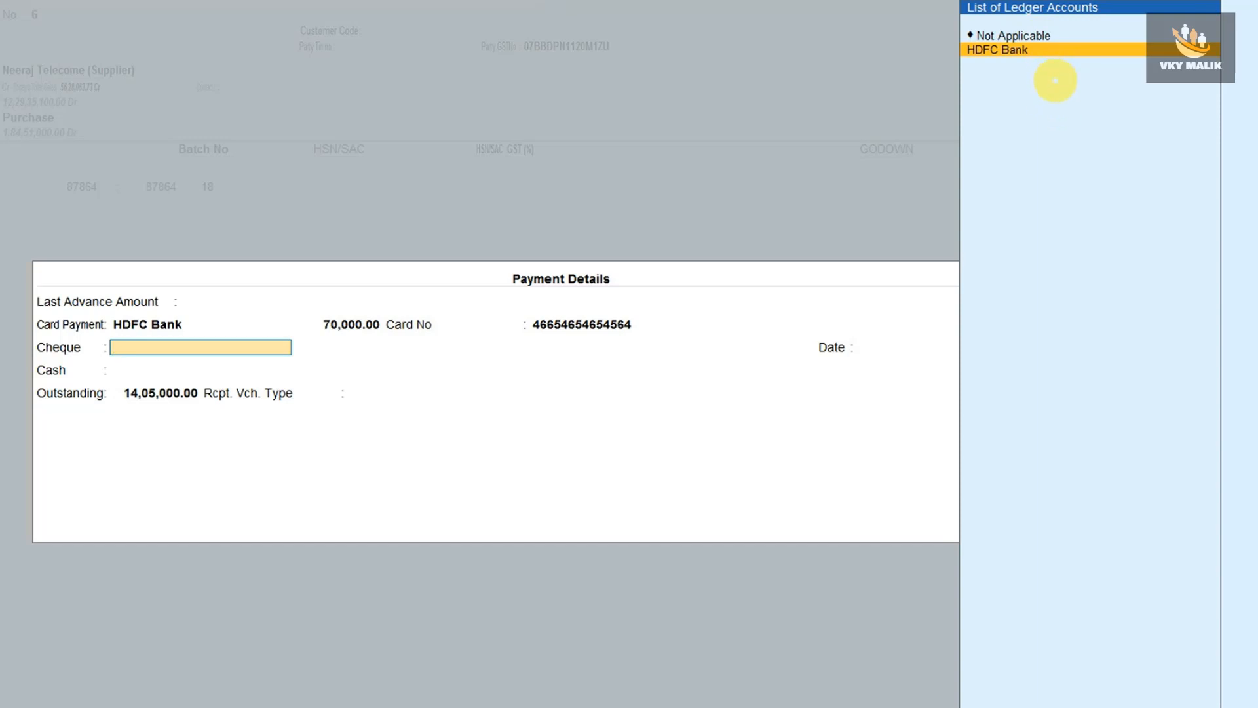
key("Return")
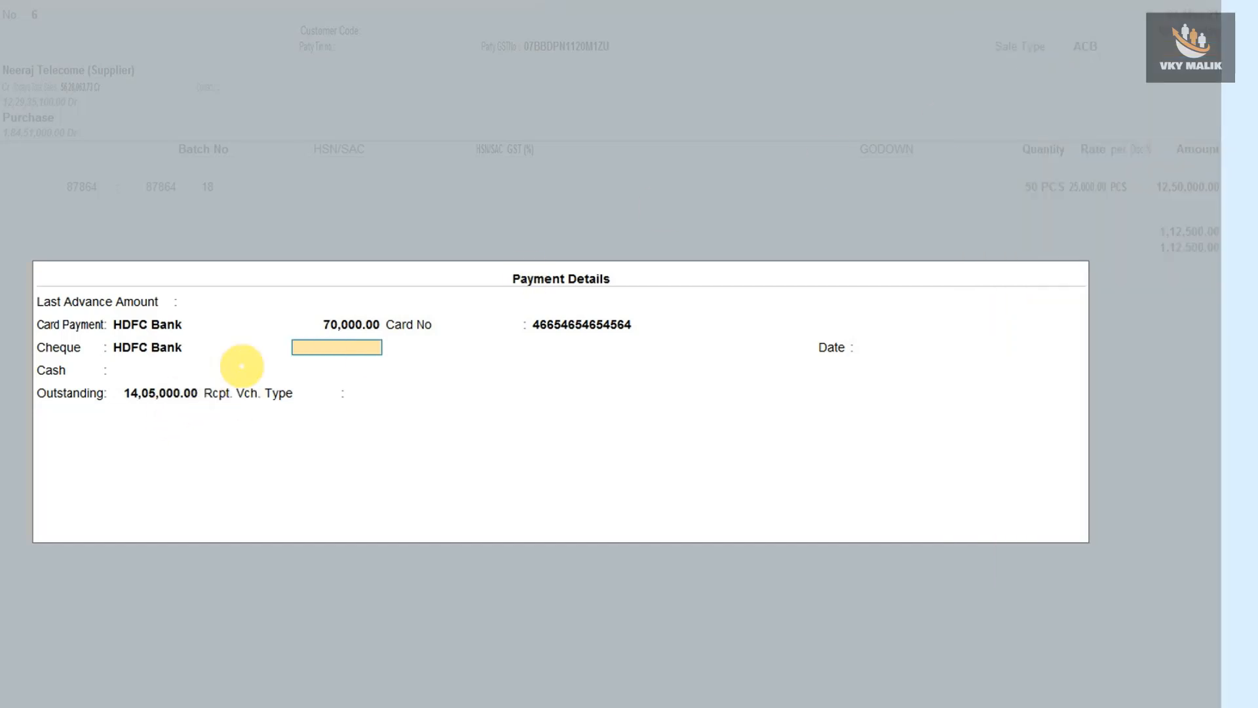
type("14")
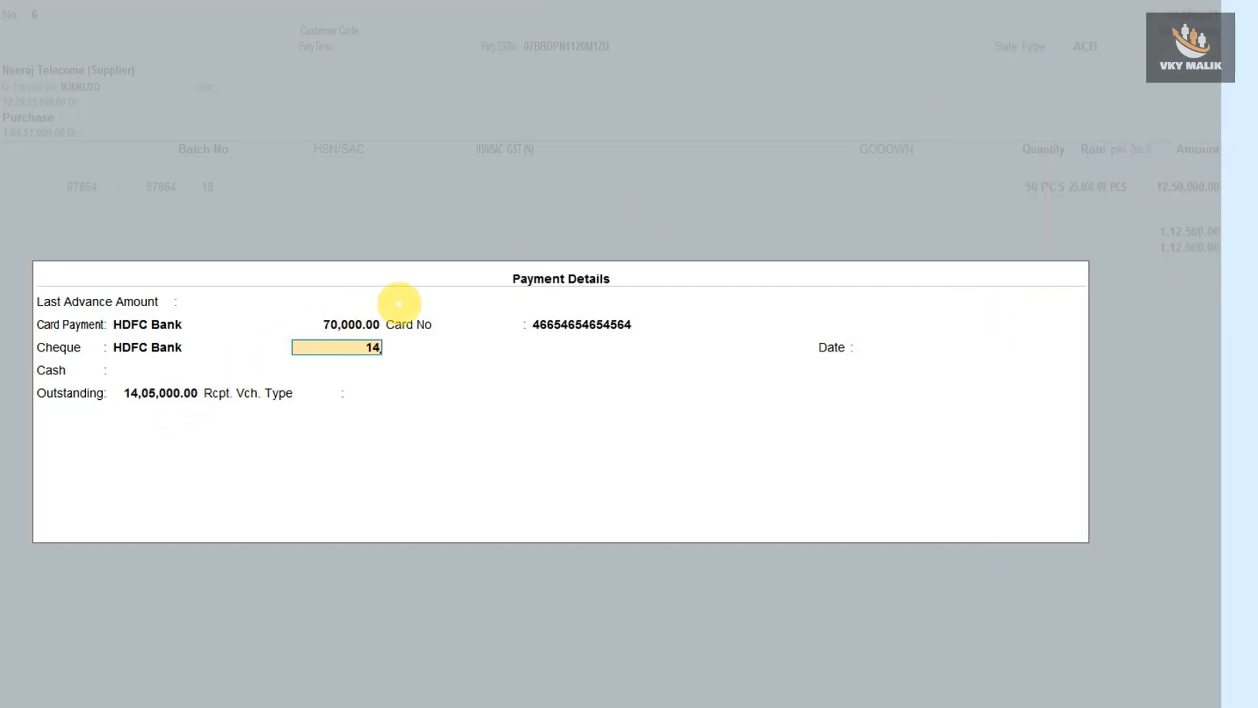
type("00000")
key("Return")
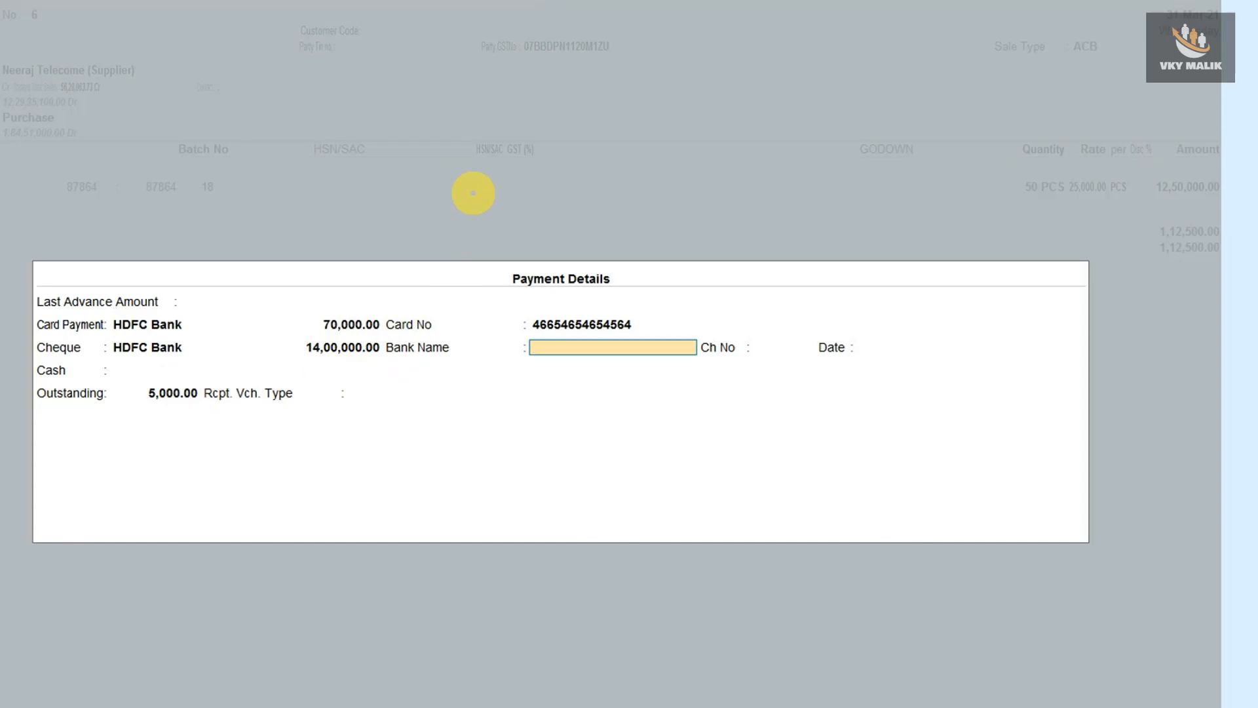
type("Hdfc Bank")
key("Return")
type("646465")
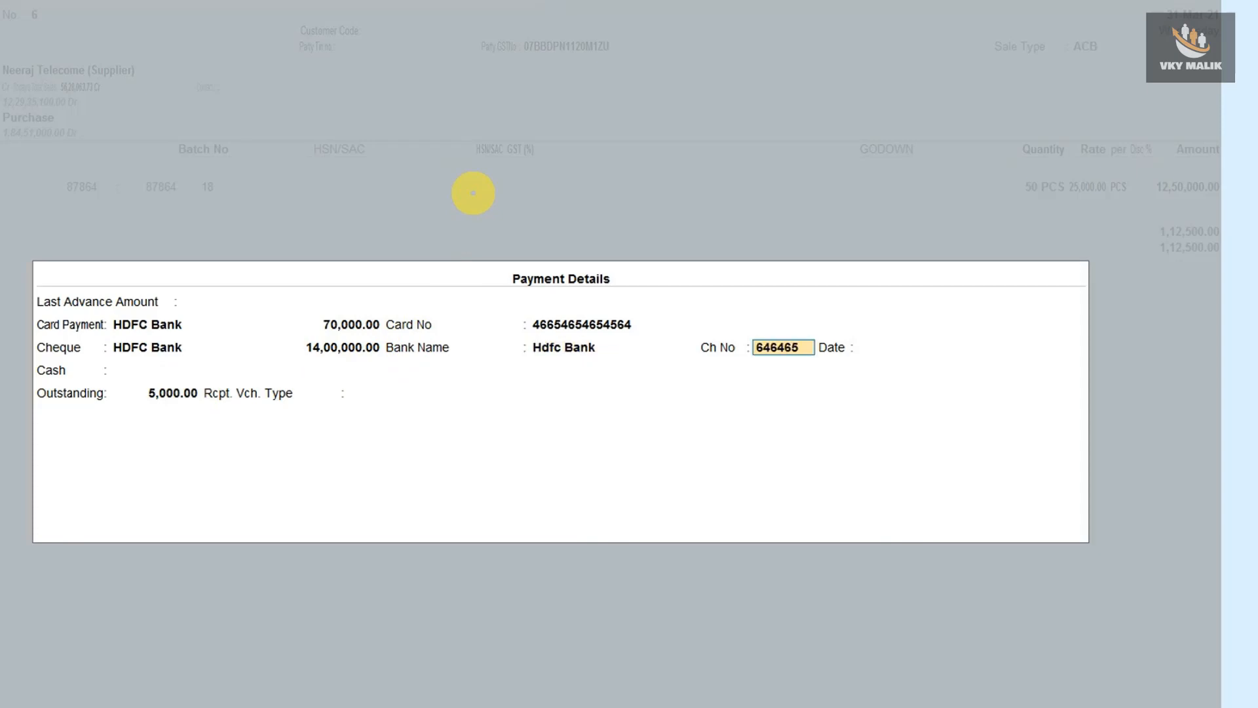
key("Return")
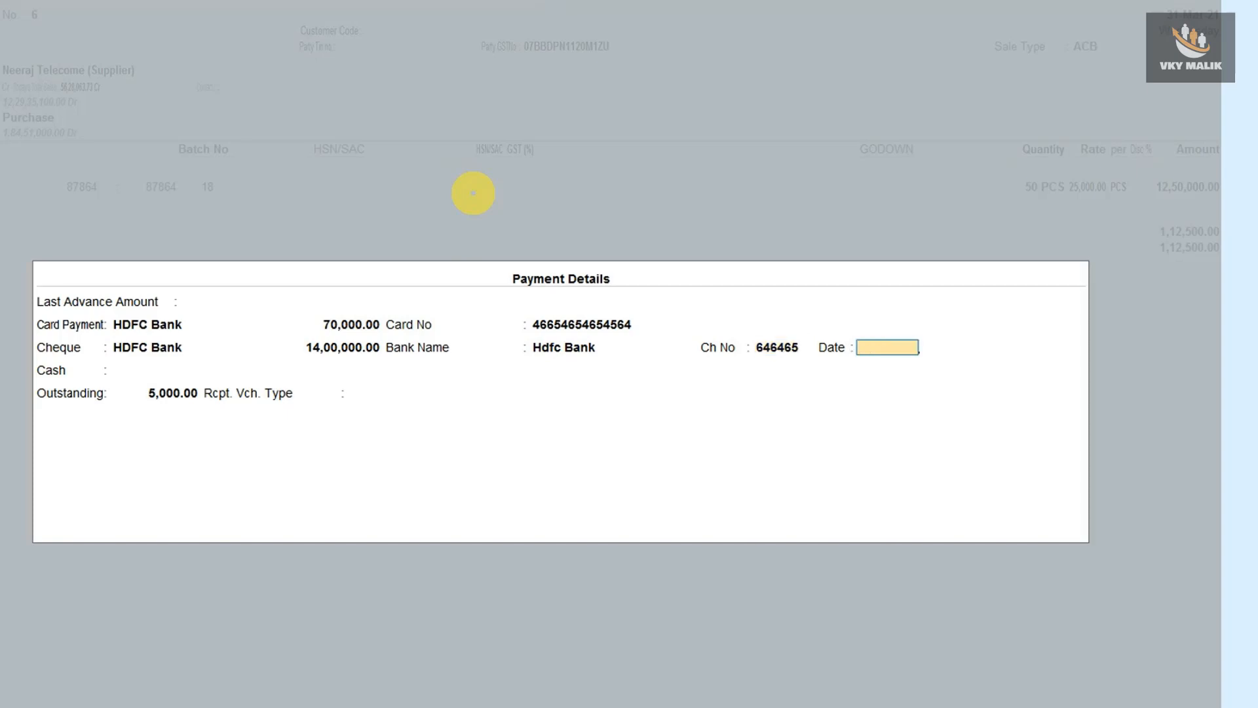
type("31-3")
key("Return")
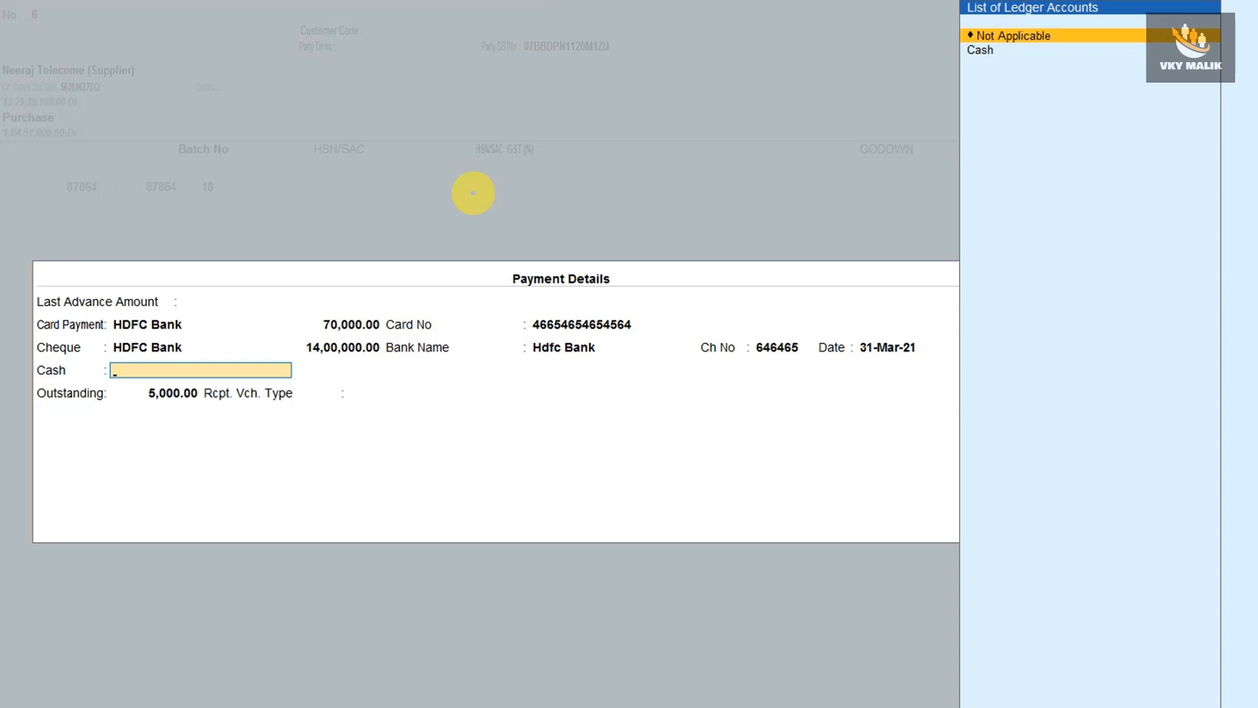
Pay the remaining 5,000 from Cash with 6,000 tendered, then close Payment Details.
key("Down")
key("Return")
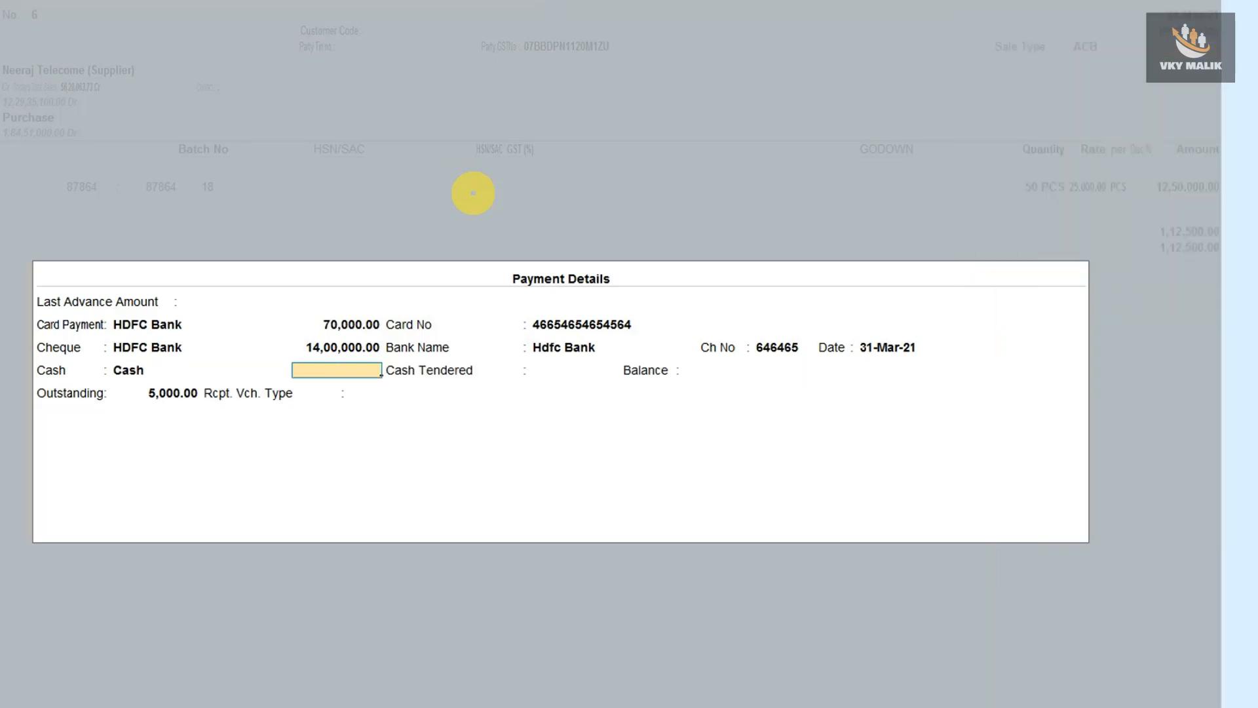
type("5000")
key("Return")
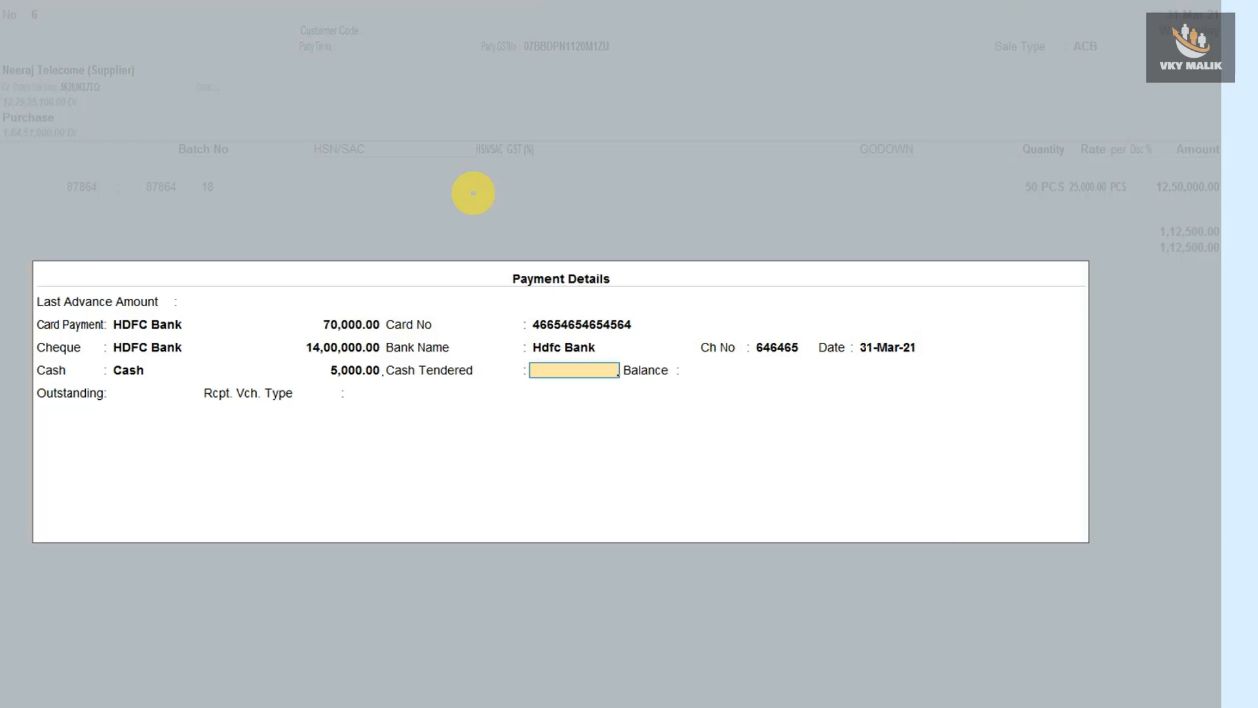
type("6000")
key("Return")
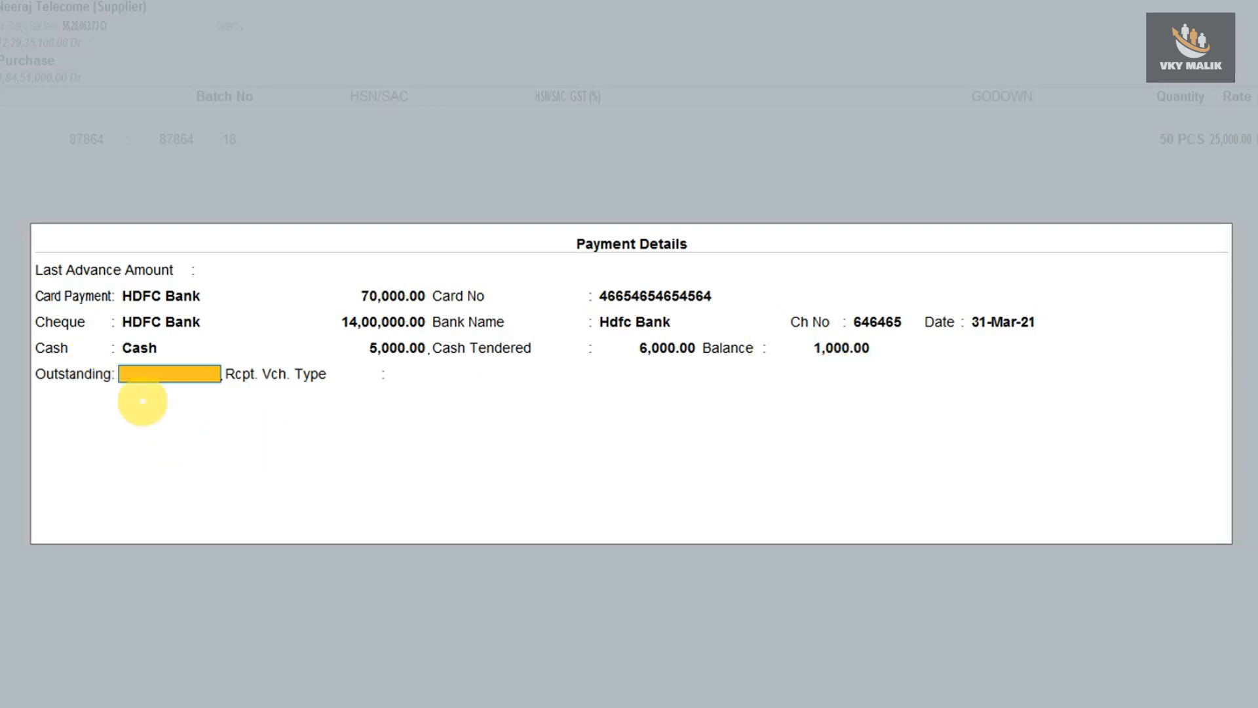
key("Return")
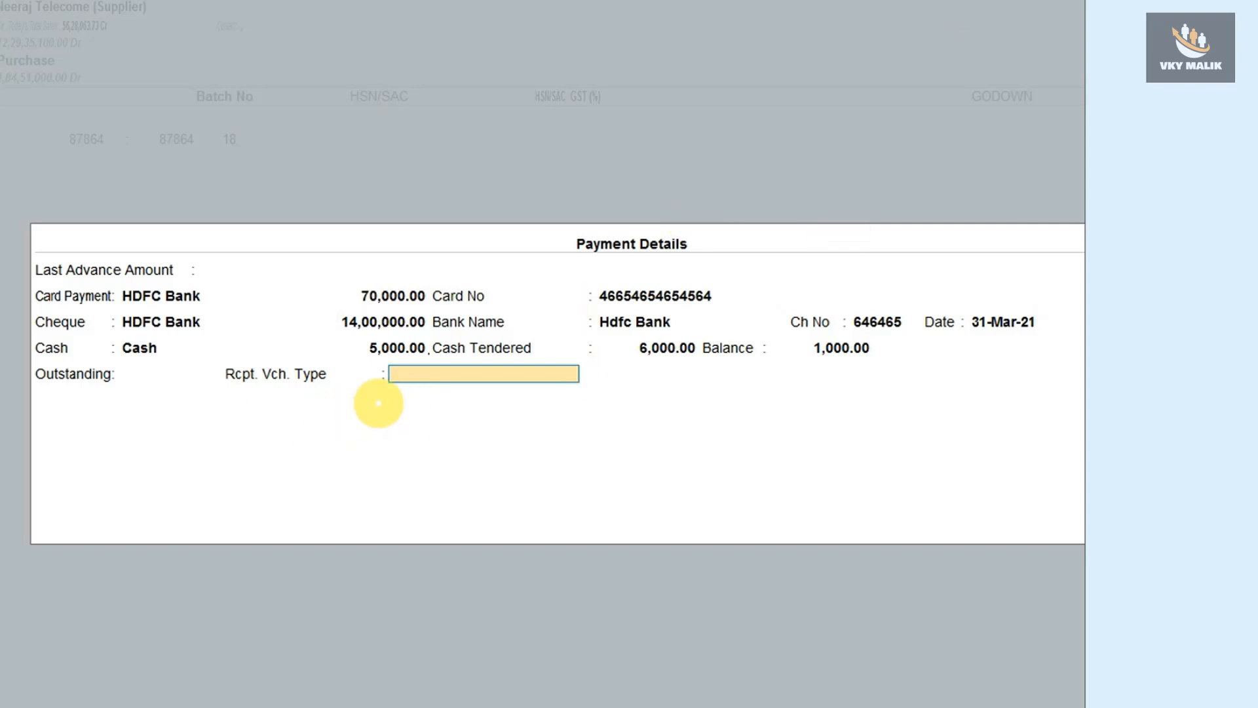
key("Return")
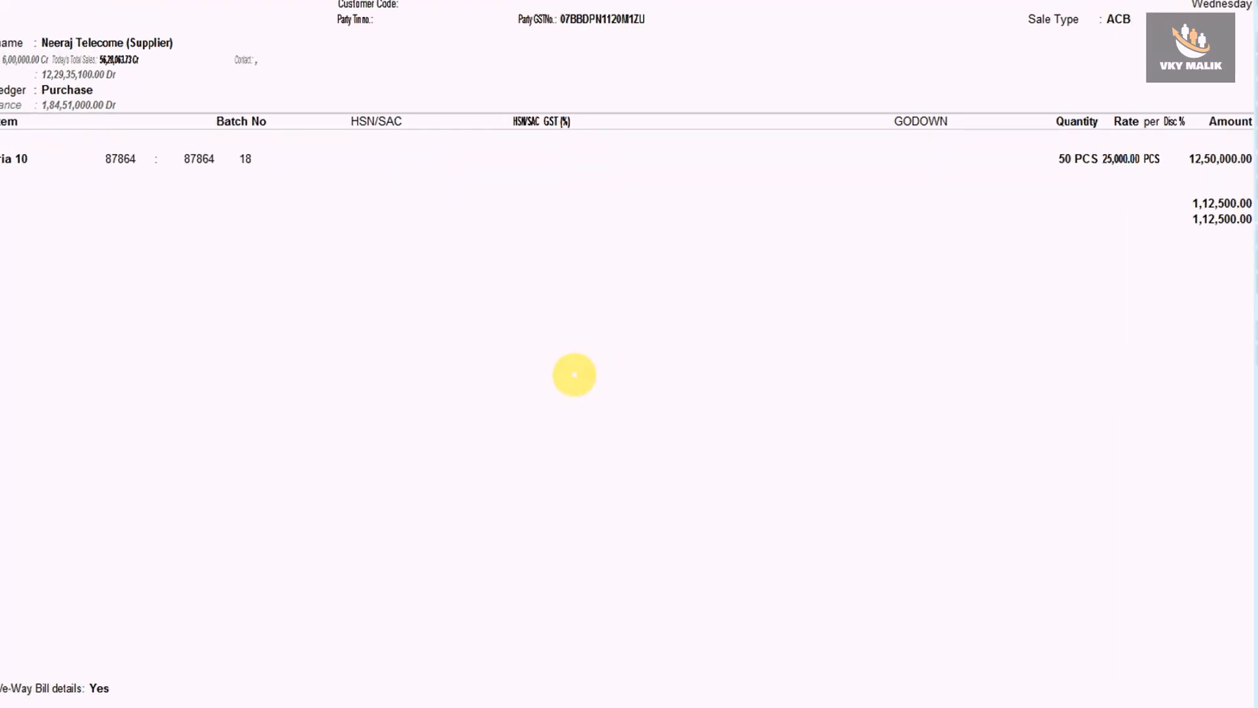
Save the purchase and confirm creating its linked Payment voucher No. 22.
key("Return")
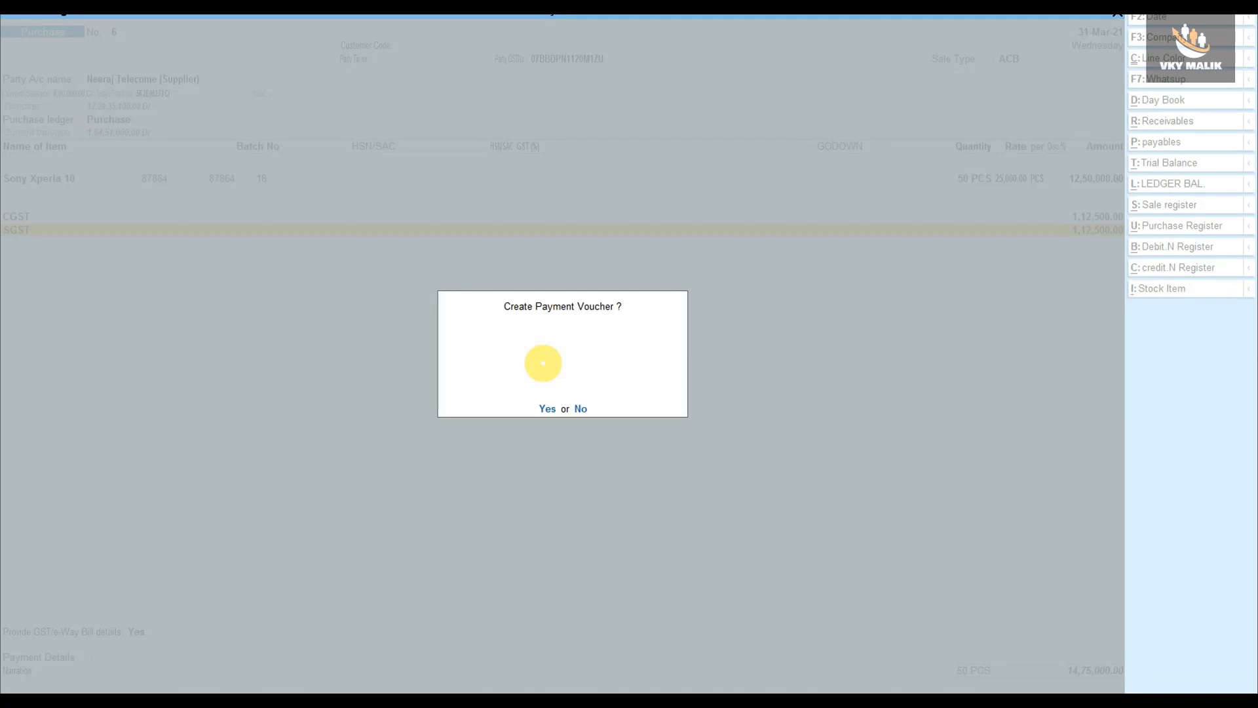
key("n")
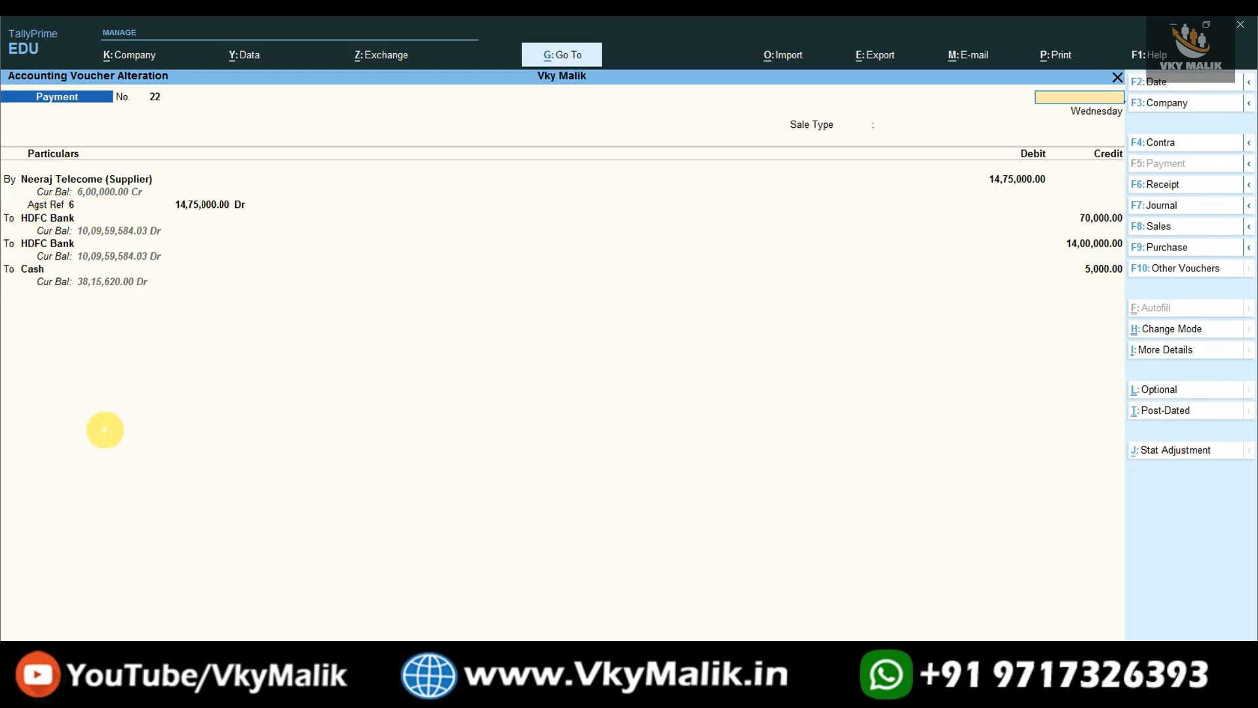
Leave the payment voucher for purchase voucher No. 6 (Sony Xperia 10), then show the TDL Files Offer page.
key("Escape")
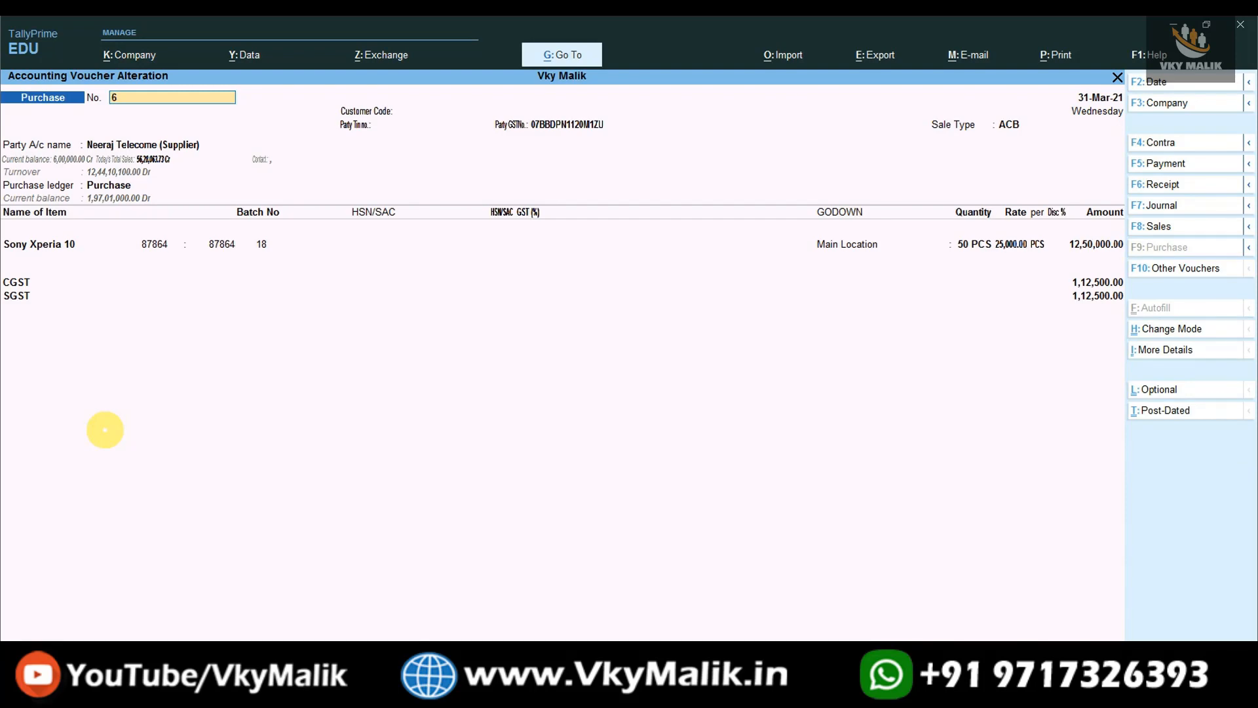
key("Escape")
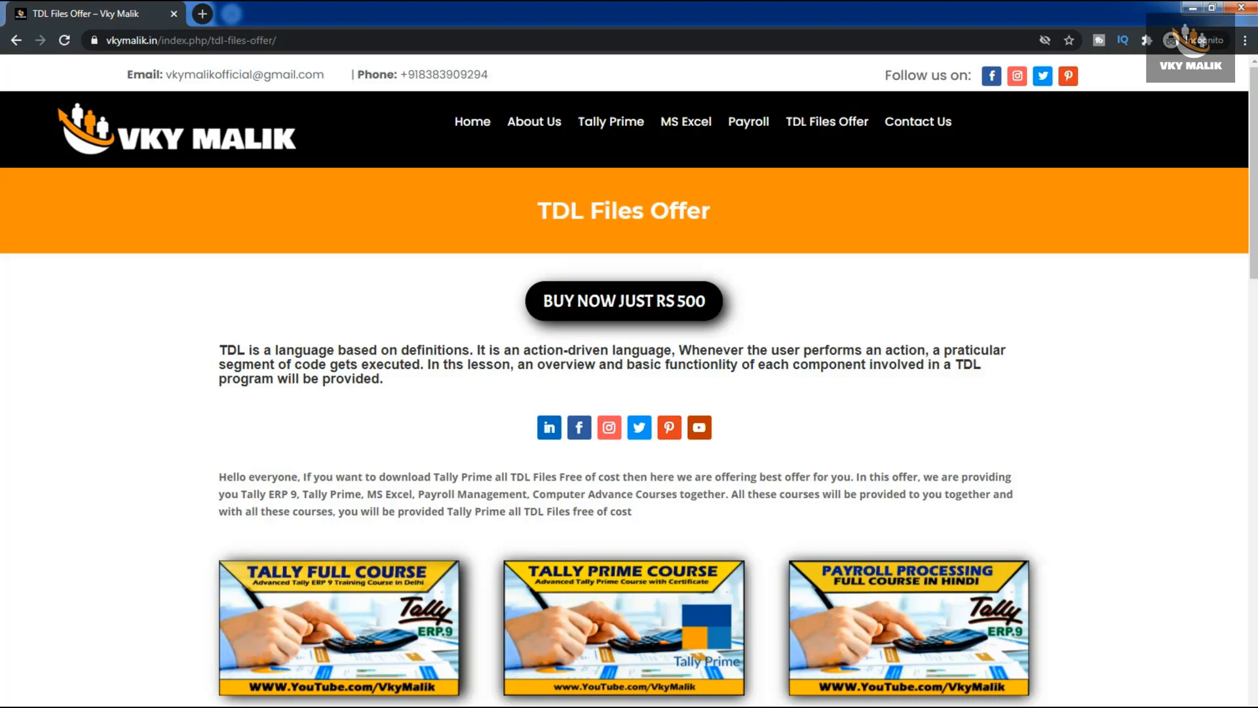
scroll(625, 380, "down", 6)
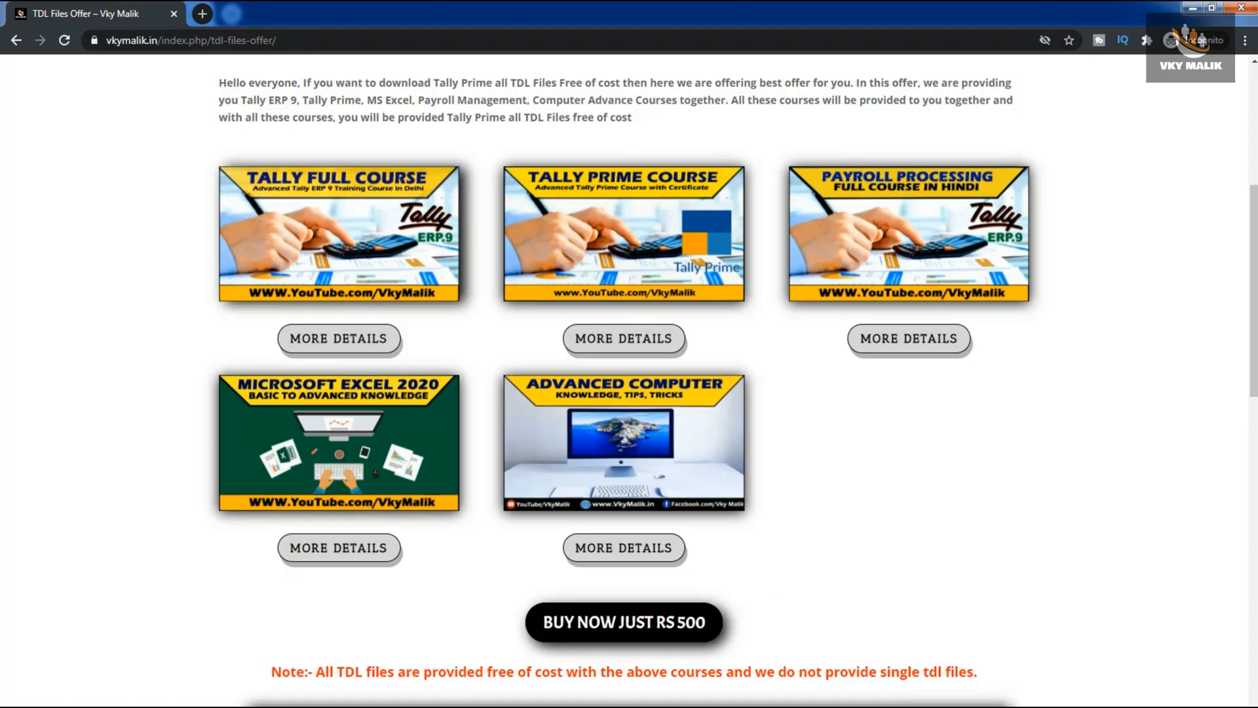
scroll(629, 380, "down", 8)
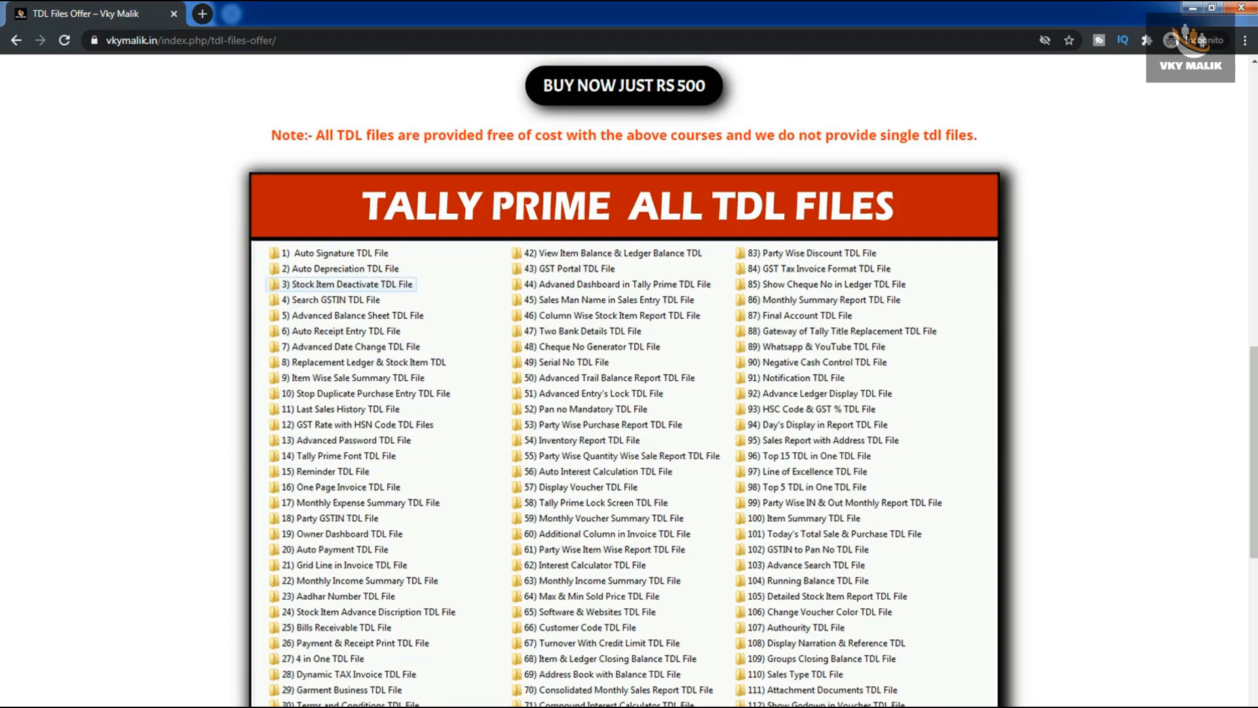
scroll(629, 381, "down", 10)
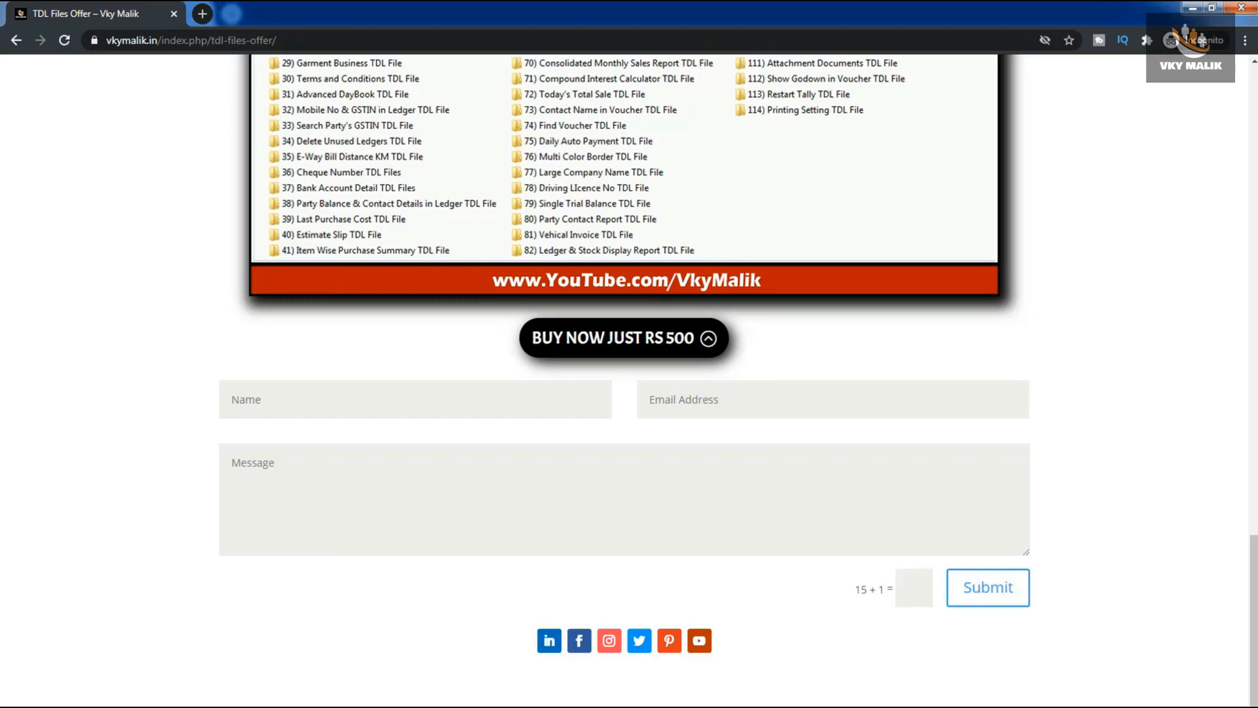
scroll(630, 380, "up", 15)
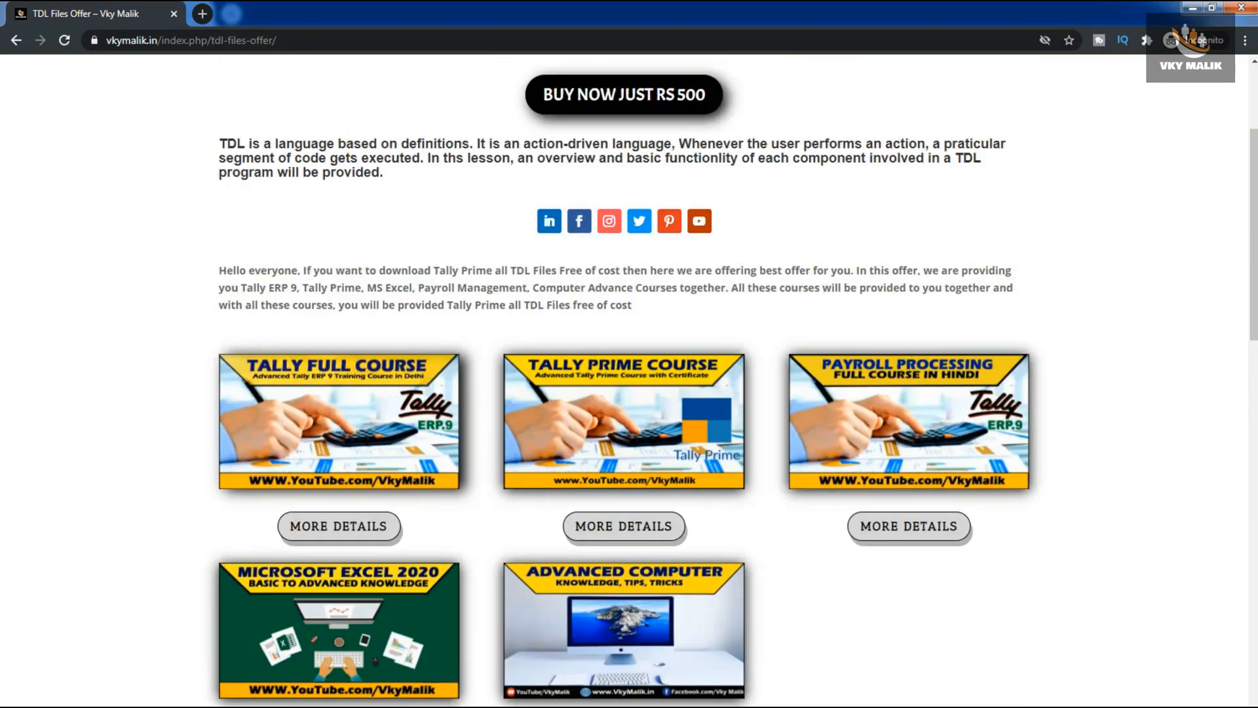
scroll(629, 380, "down", 2)
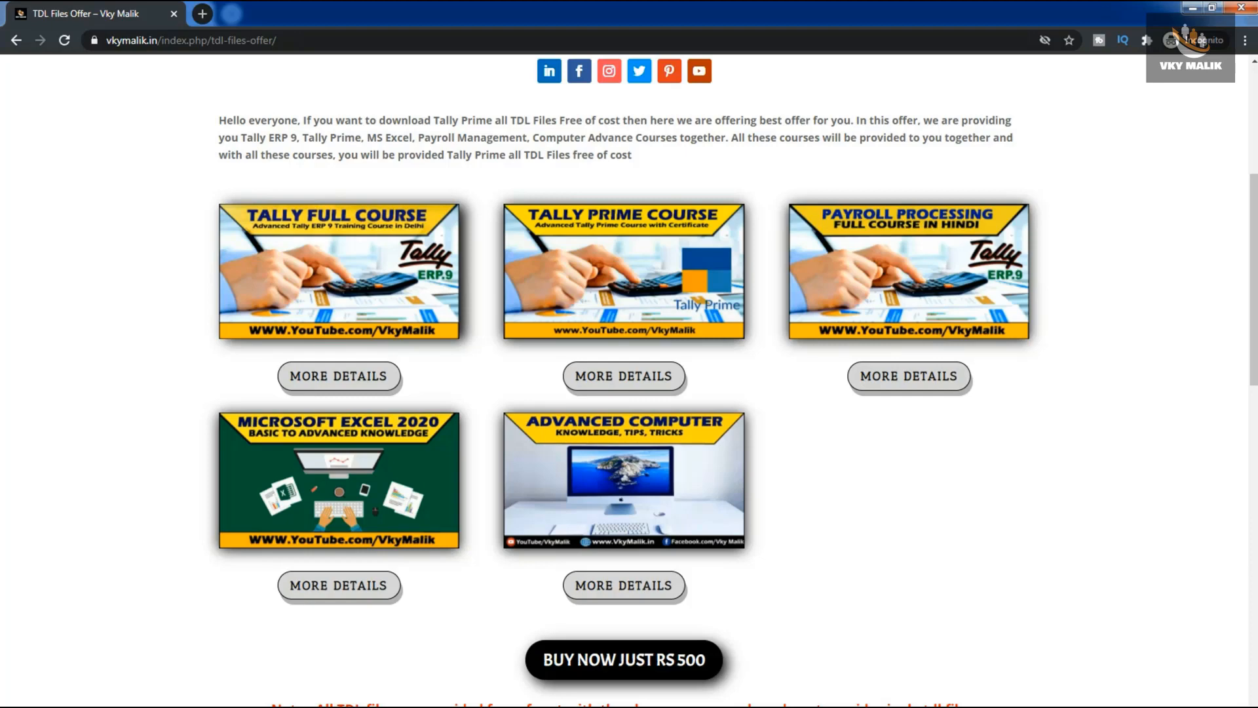
scroll(629, 380, "down", 15)
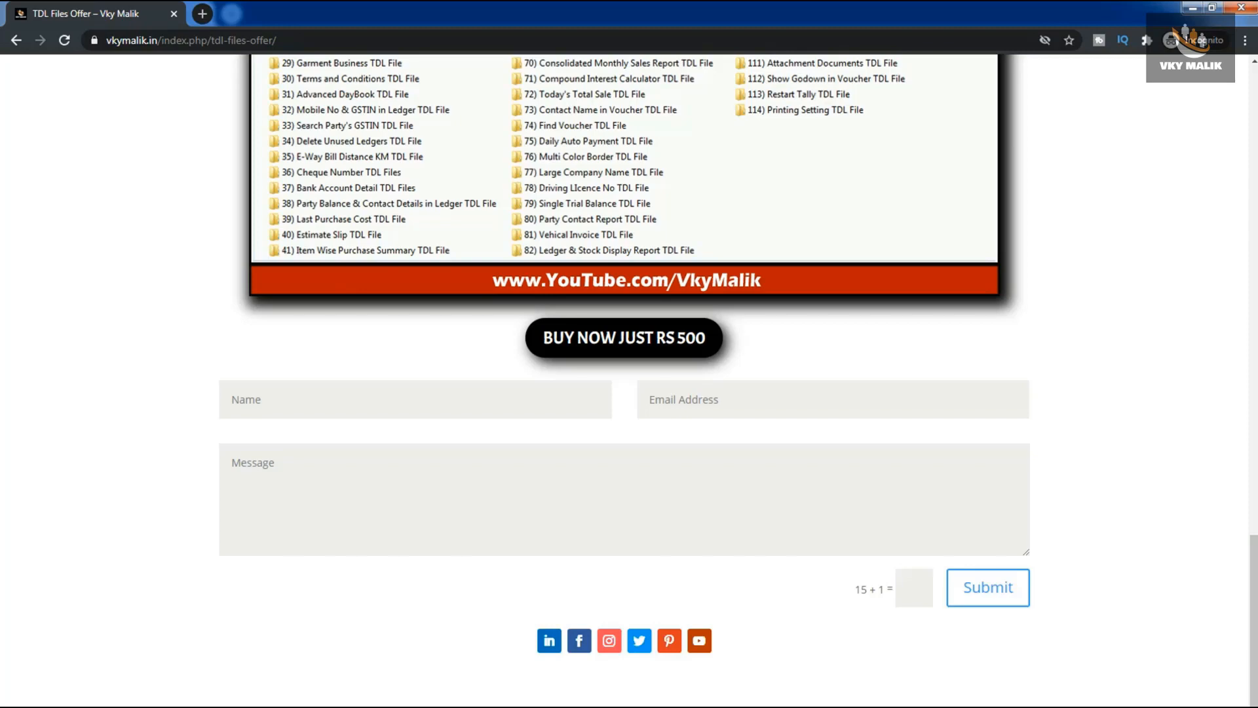
scroll(629, 380, "up", 15)
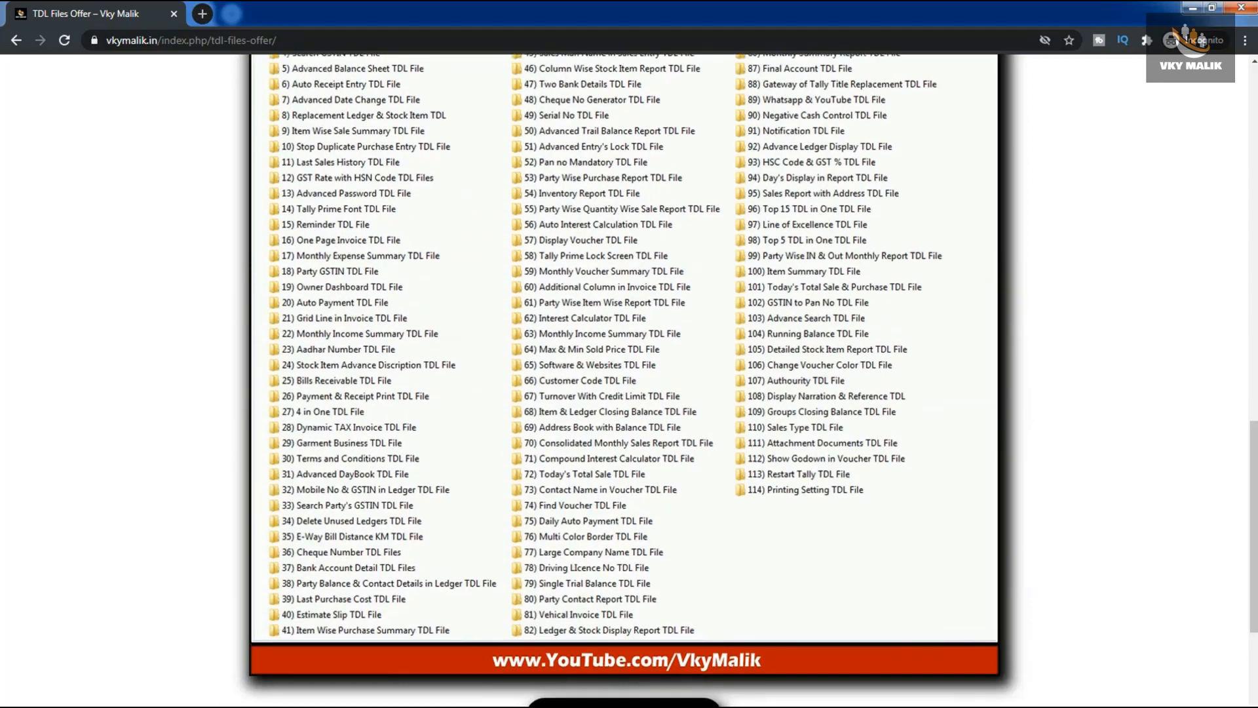
scroll(629, 380, "down", 3)
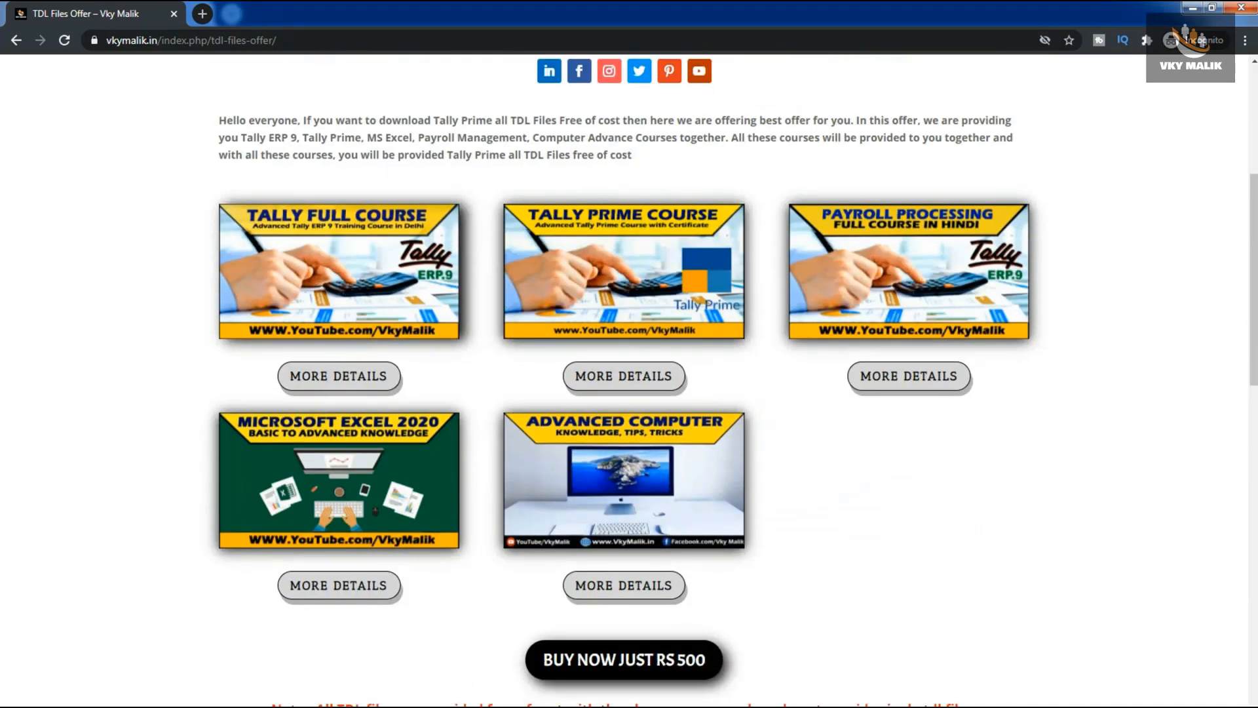